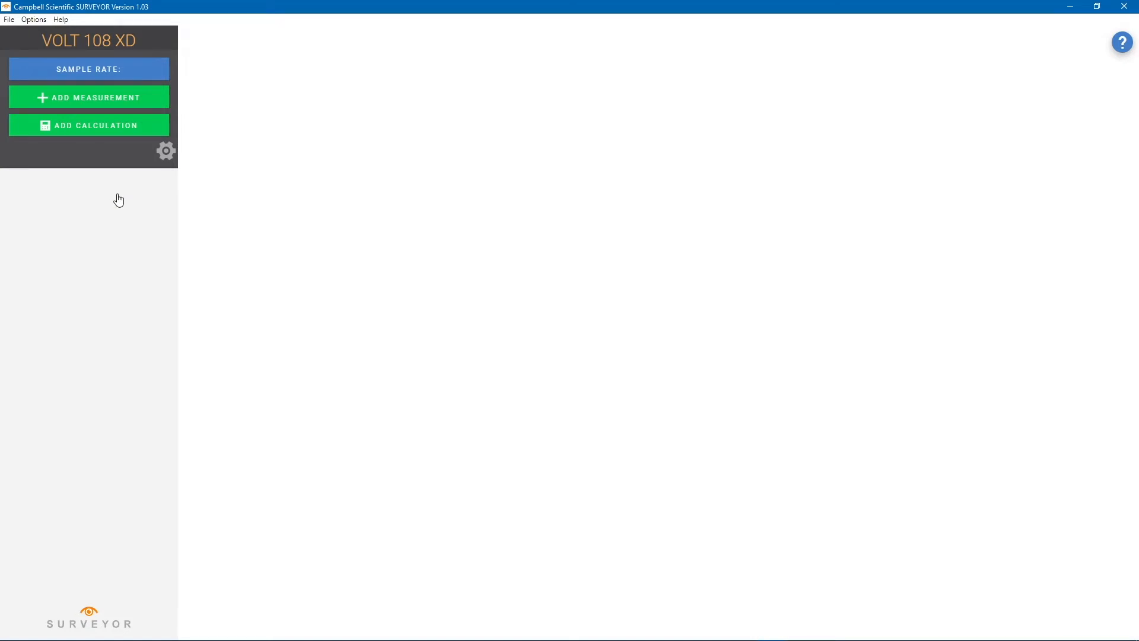
Add a Full-Bridge measurement on the first differential channel, named Strain, with 4 sensors, and apply it
click(113, 104)
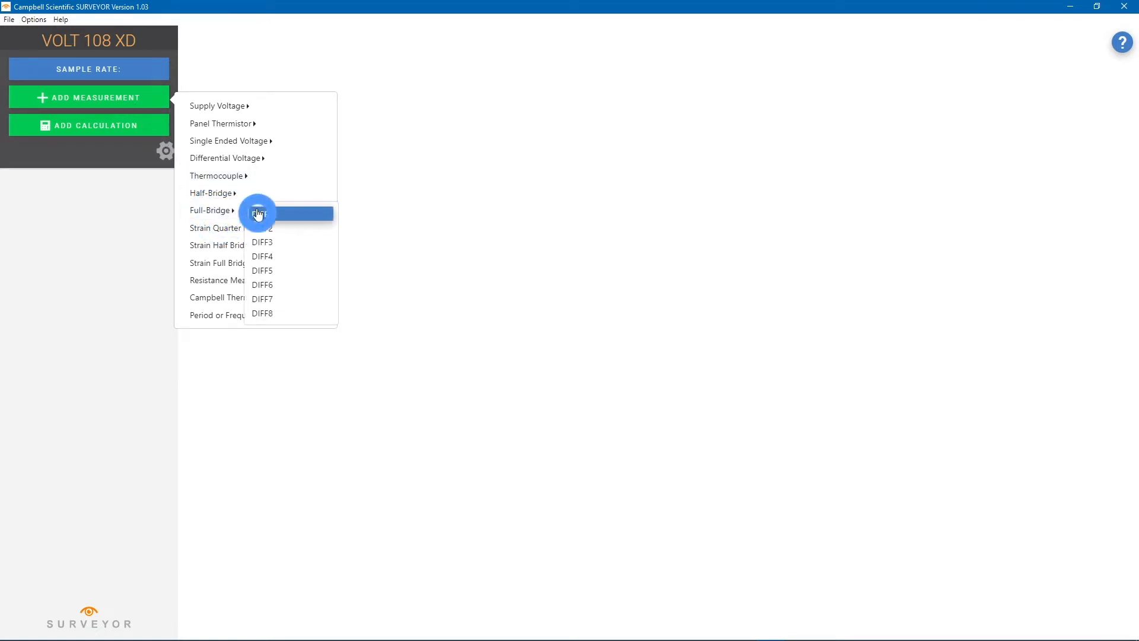
click(258, 214)
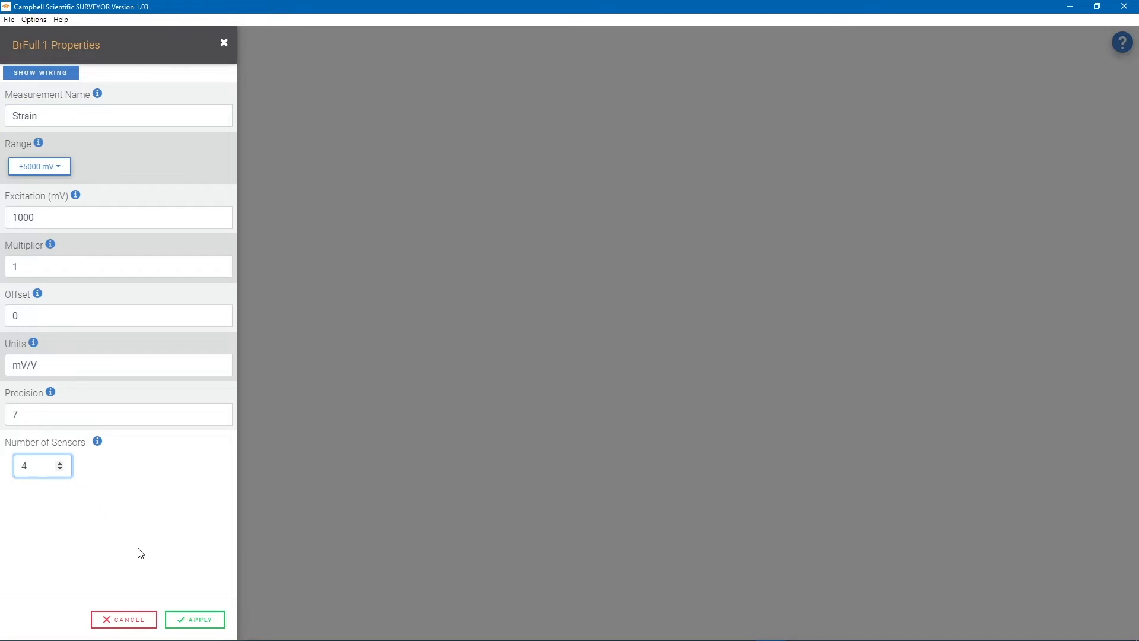
click(186, 620)
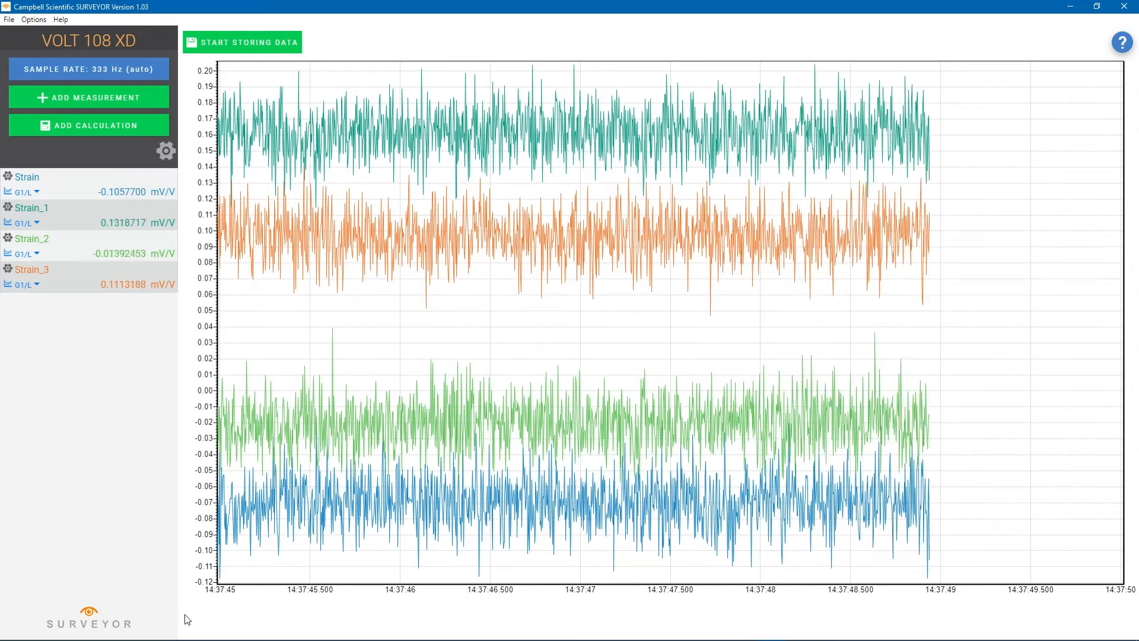
Review the first strain measurement's properties and its wiring diagram, and close them without changes
click(8, 176)
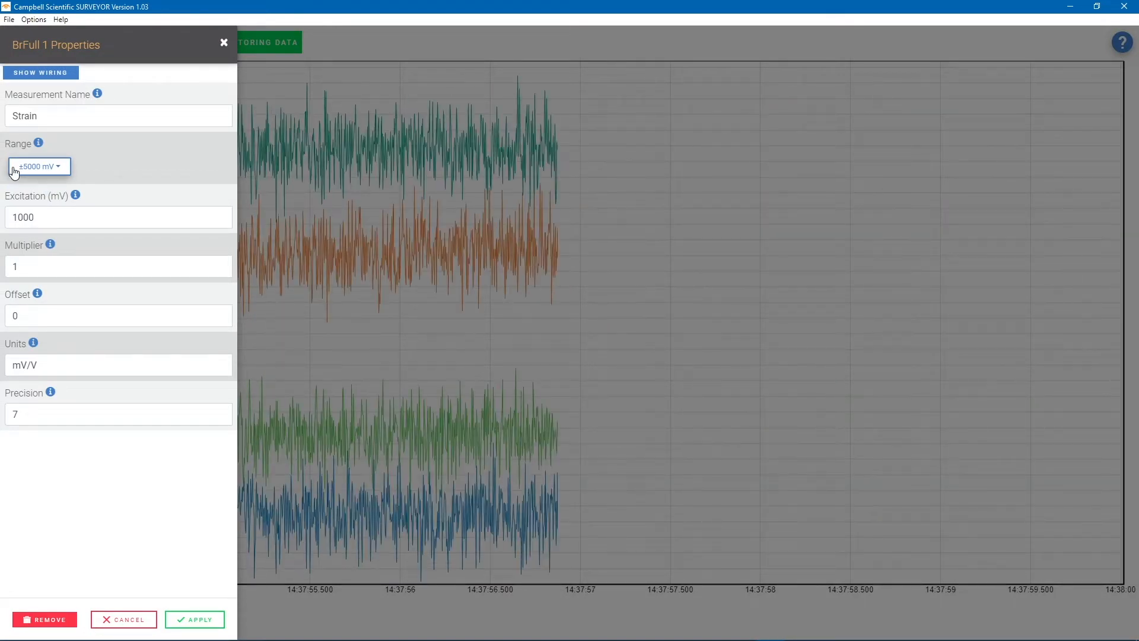
click(124, 619)
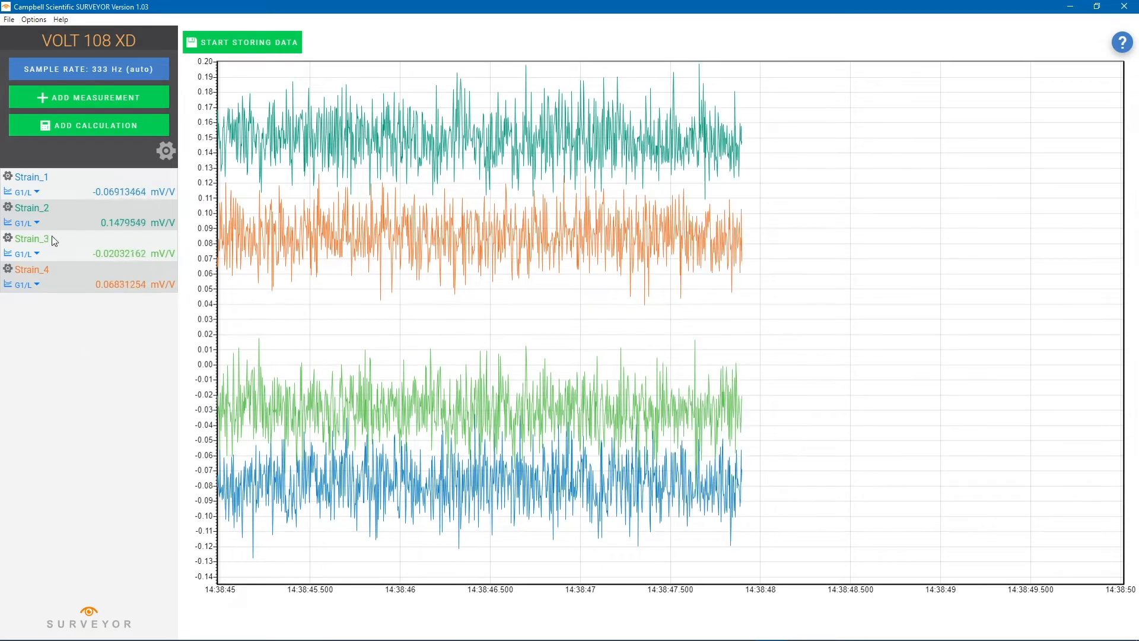
click(8, 178)
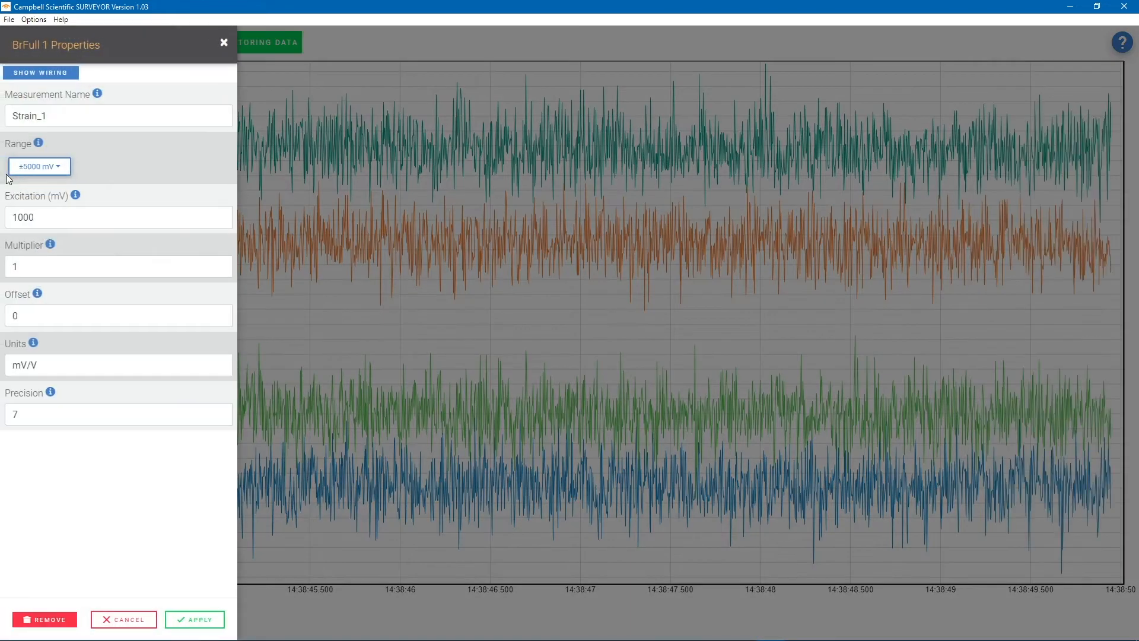
click(26, 76)
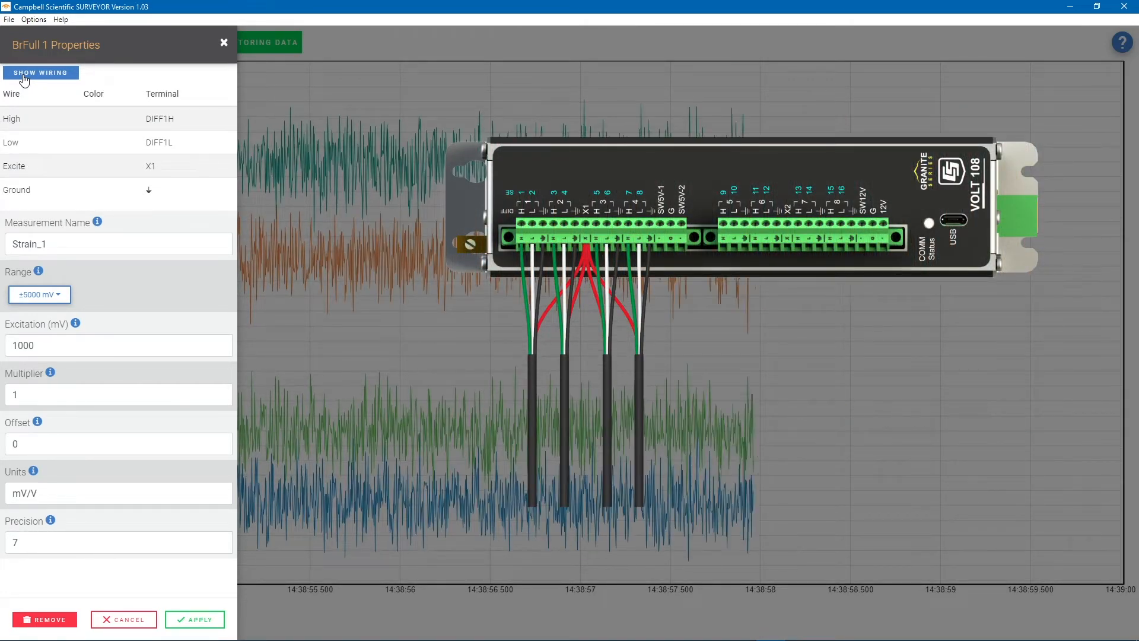
click(125, 619)
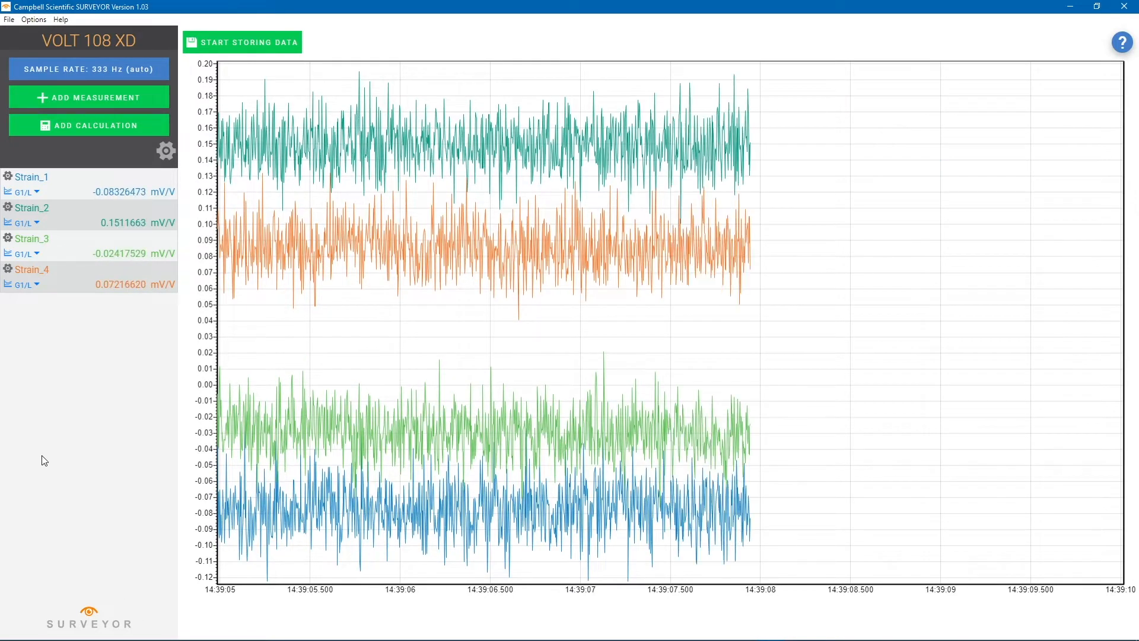
Assign the Strain_3 and Strain_4 traces to Graph 2 / Left Axis
click(20, 254)
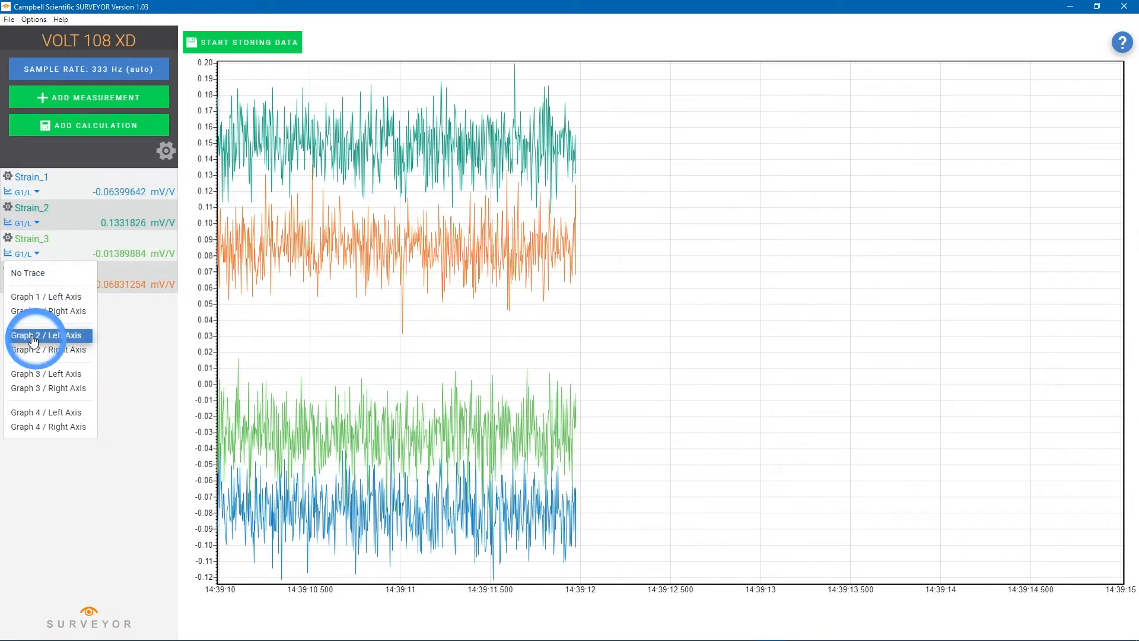
click(35, 335)
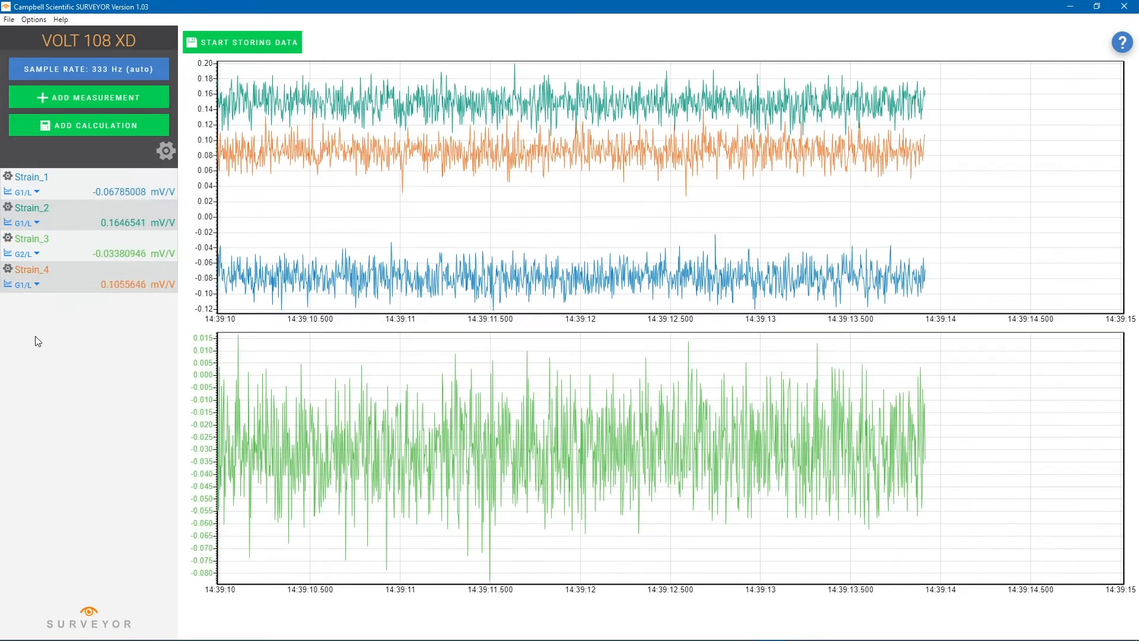
click(24, 285)
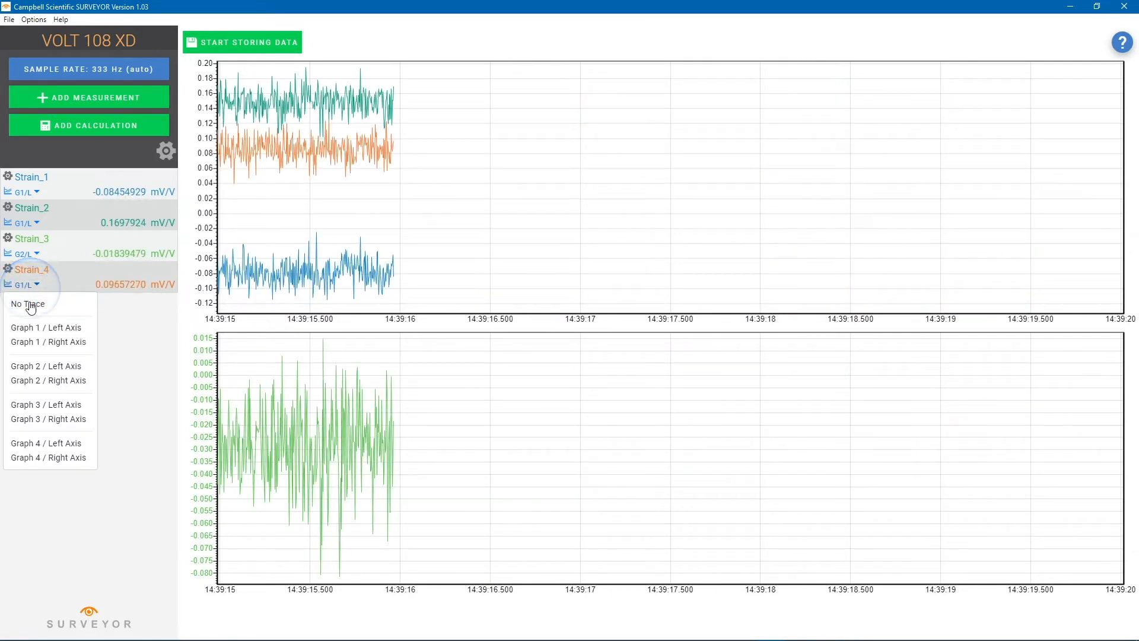
click(50, 364)
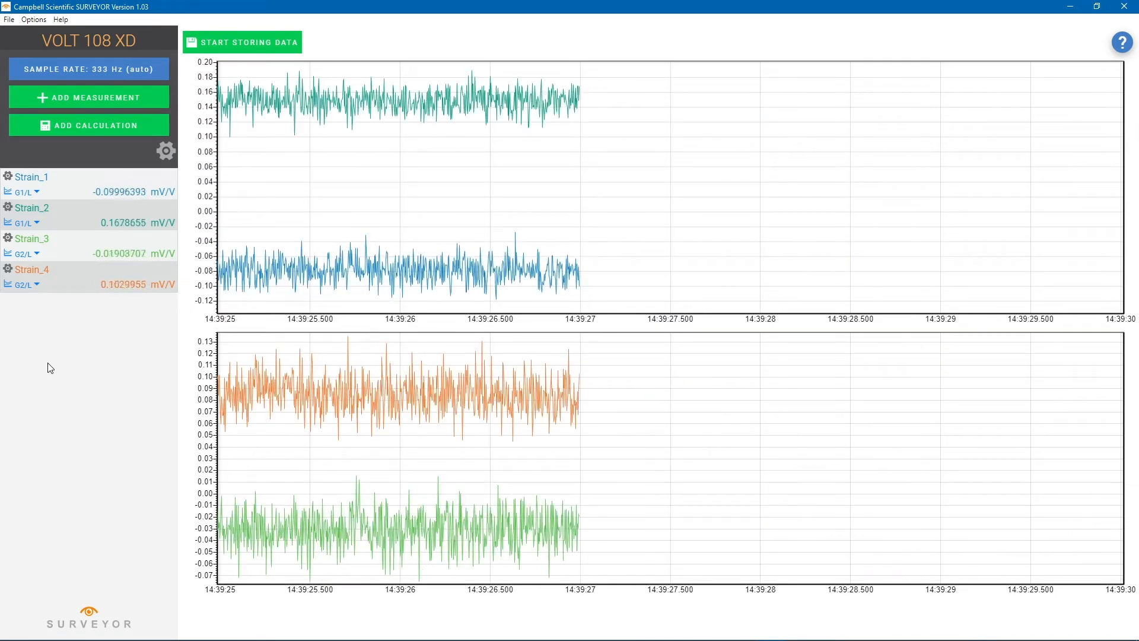
Add a thermocouple measurement on differential channel 5
click(106, 104)
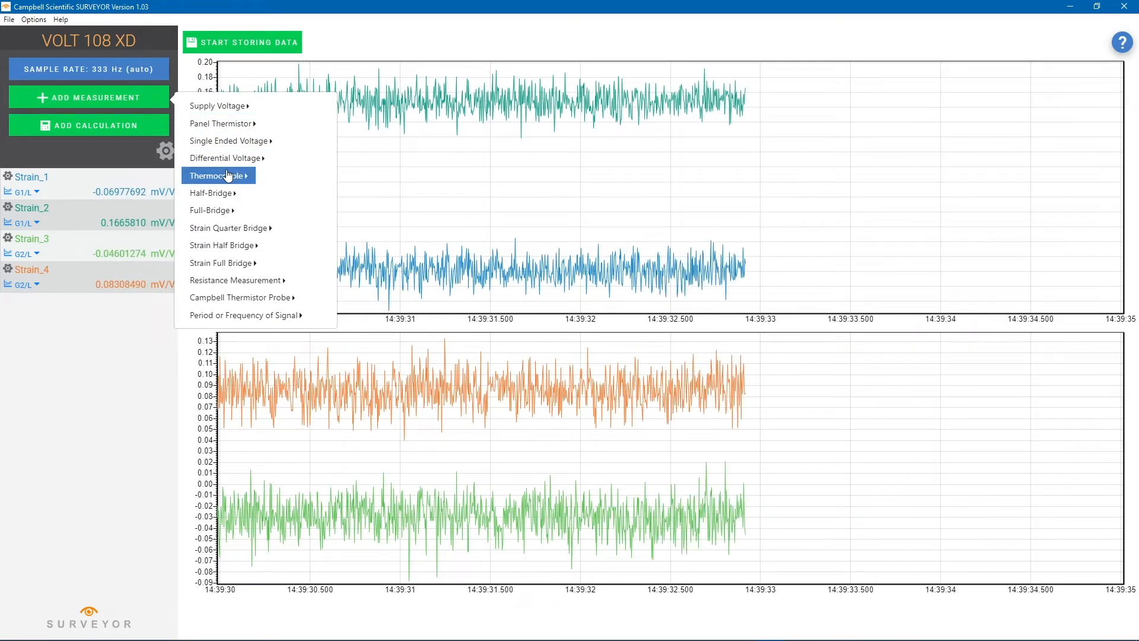
click(228, 176)
click(270, 180)
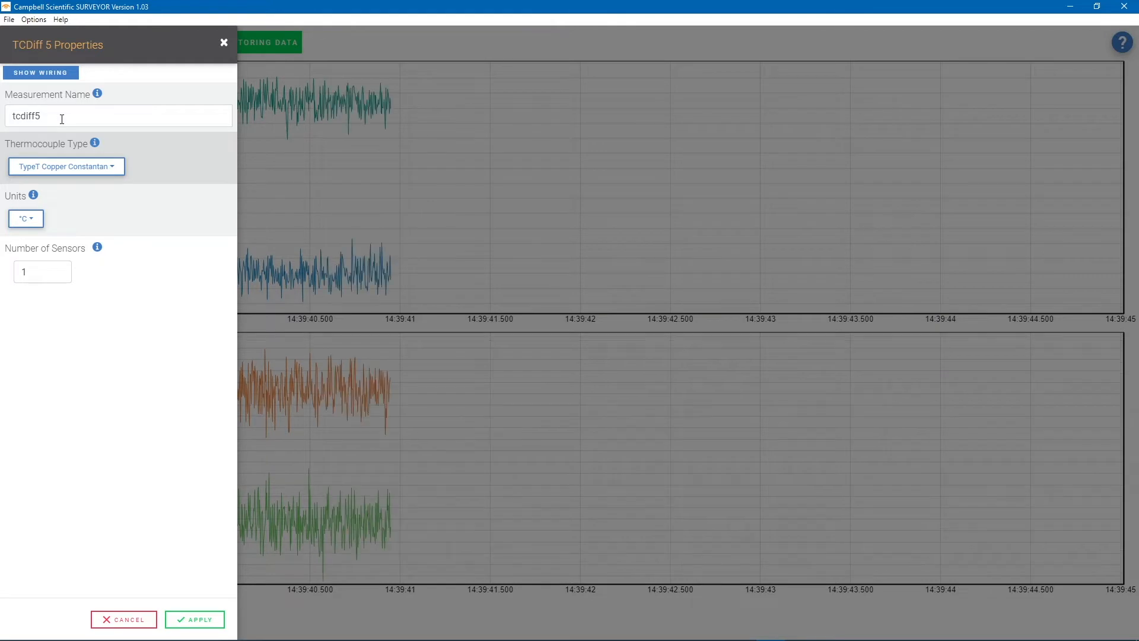
Name the new thermocouple measurement Temp_C and apply its properties
key(BackSpace)
key(BackSpace)
key(BackSpace)
key(BackSpace)
key(BackSpace)
key(BackSpace)
key(BackSpace)
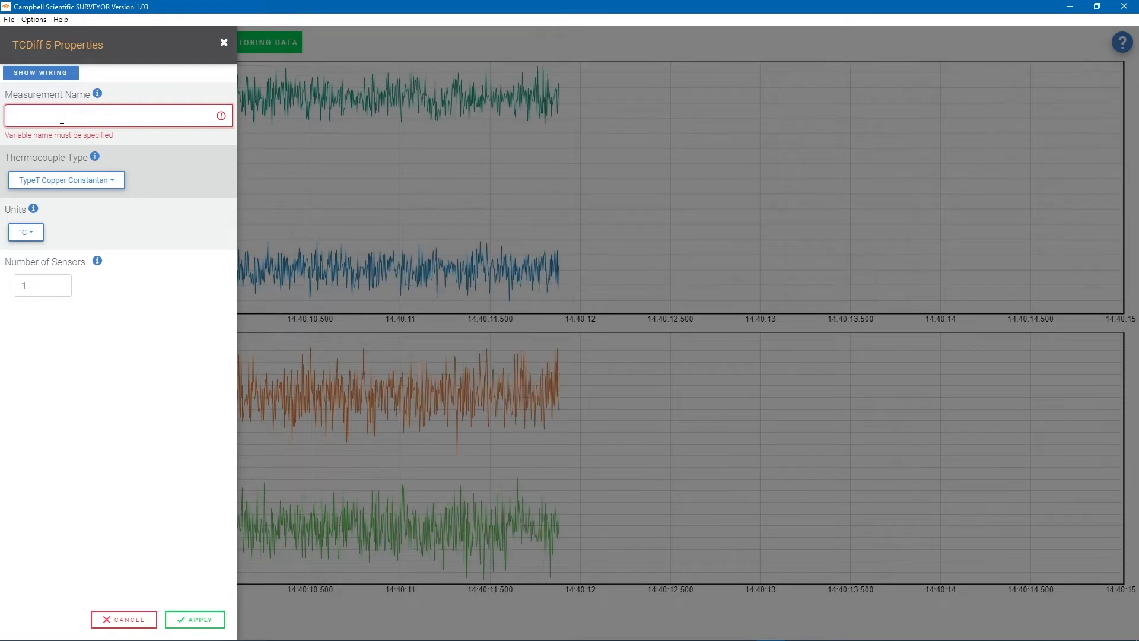
text(Tem)
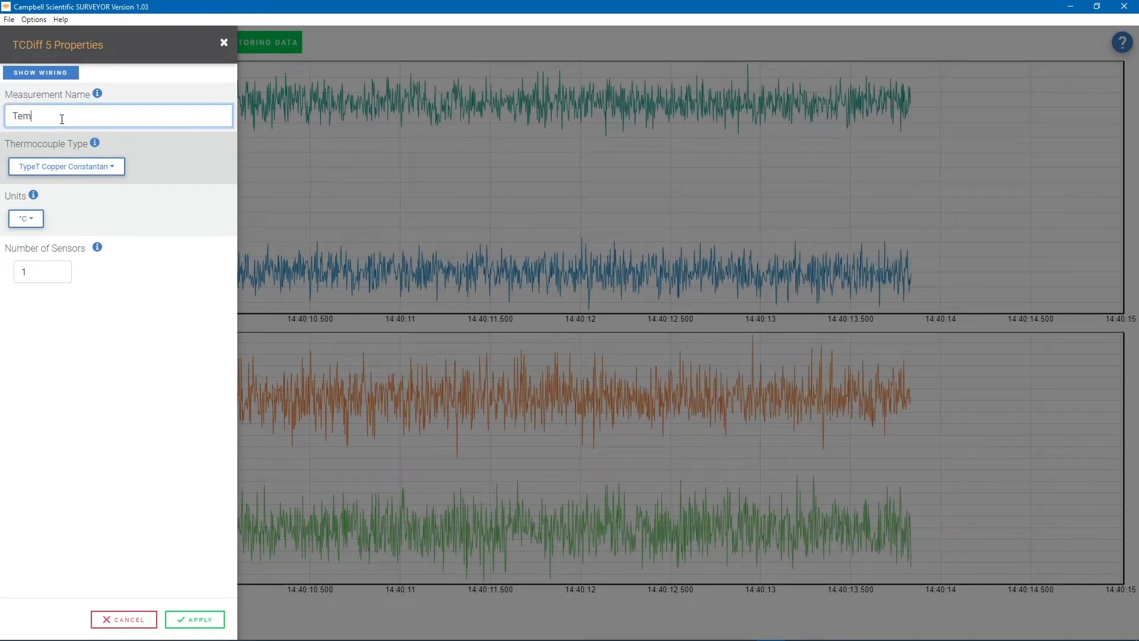
text(p_C)
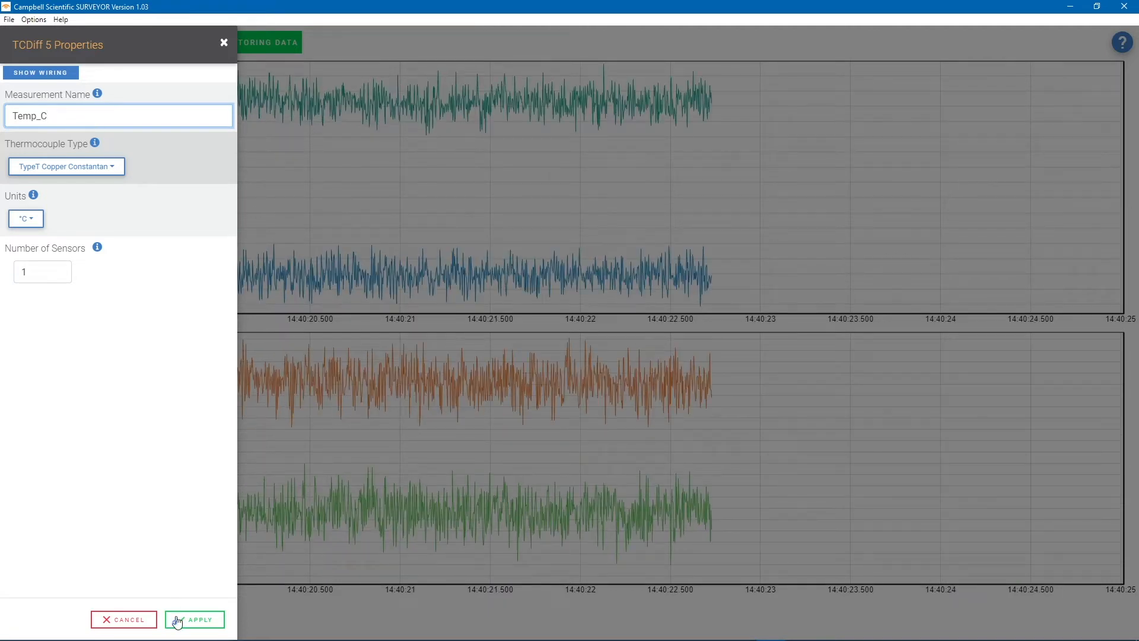
click(177, 620)
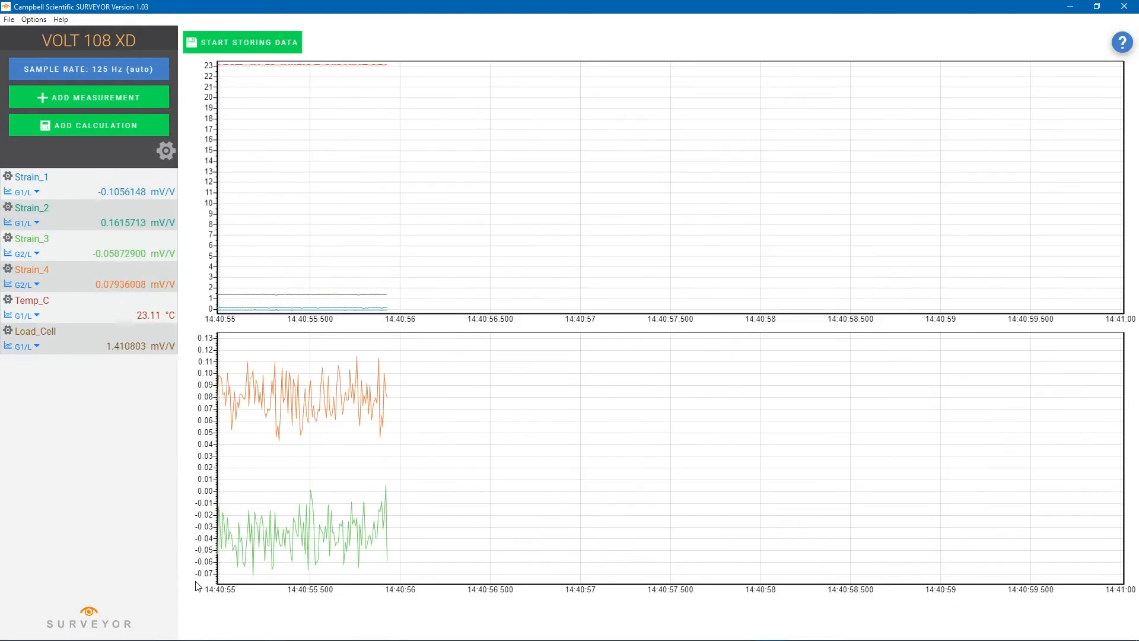
Examine the wiring diagram of the Load_Cell measurement and close its properties
click(11, 331)
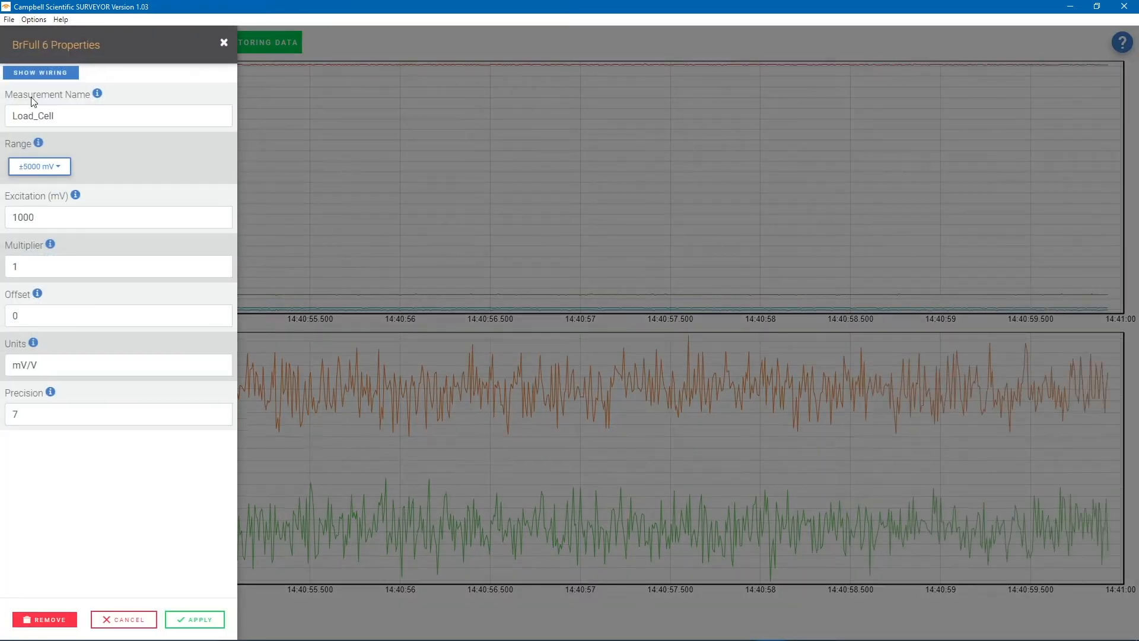
click(37, 74)
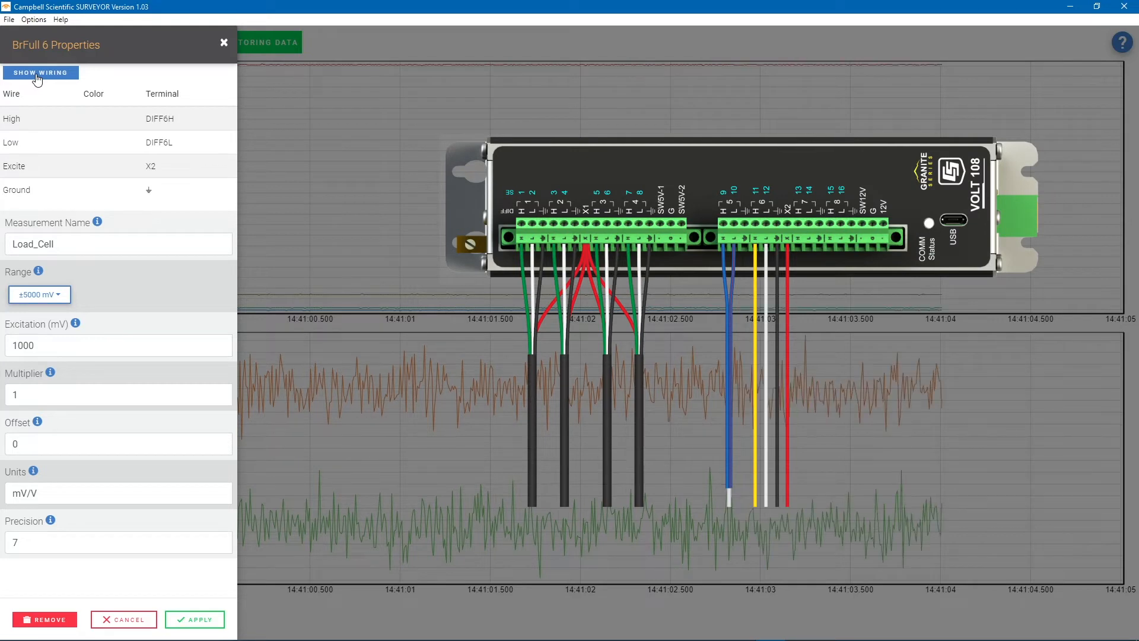
click(36, 76)
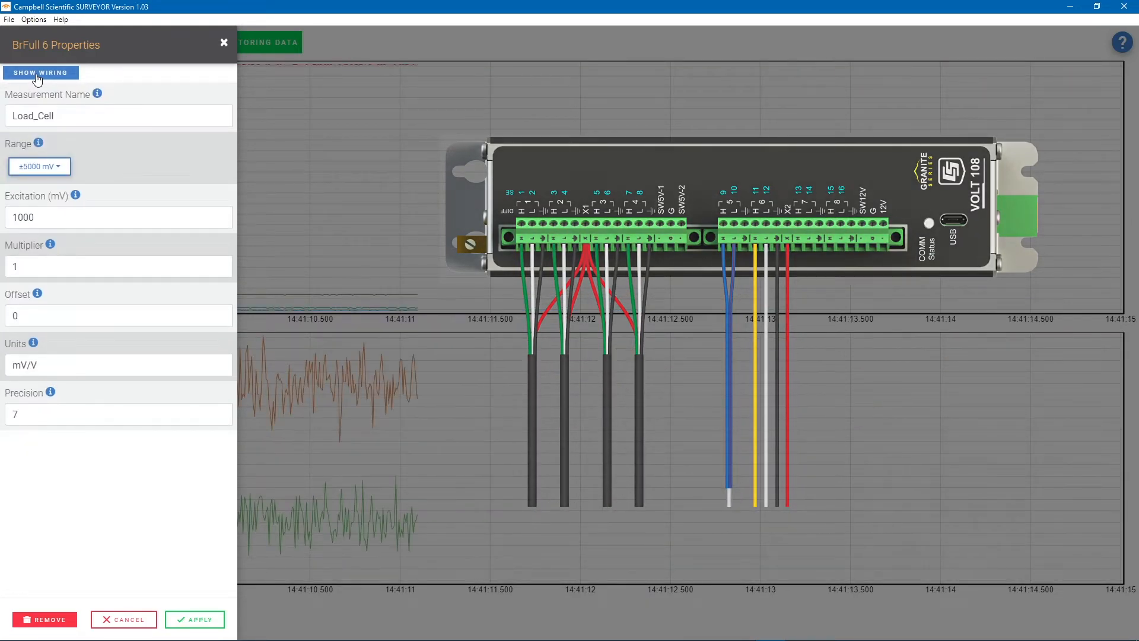
click(211, 623)
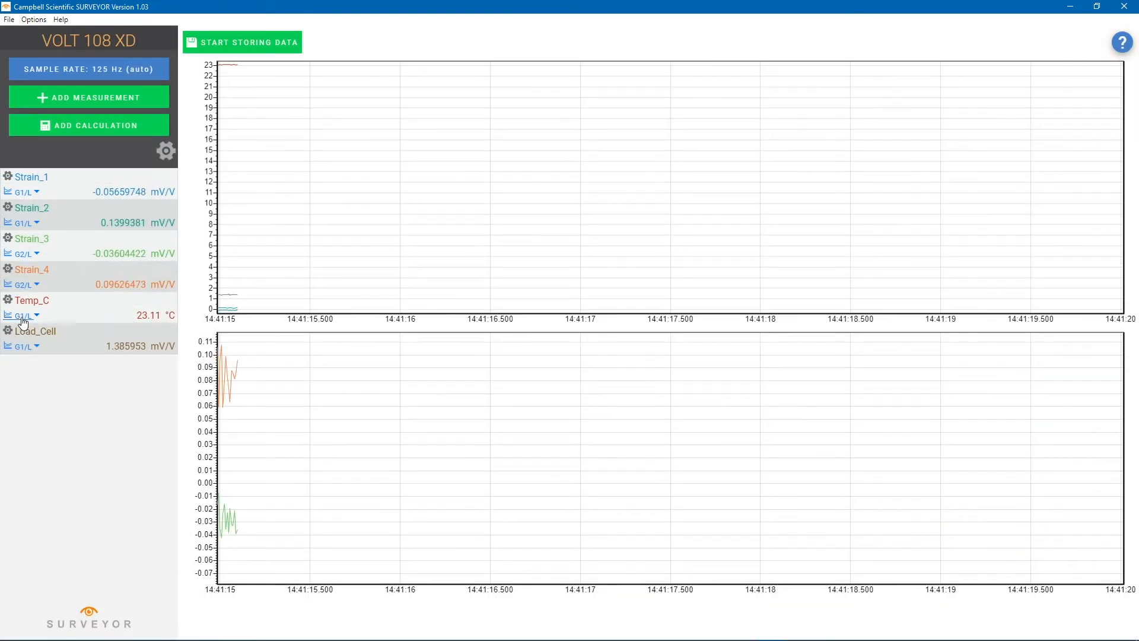
Assign Temp_C to Graph 3 / Left Axis and Load_Cell to Graph 4 / Left Axis
click(23, 324)
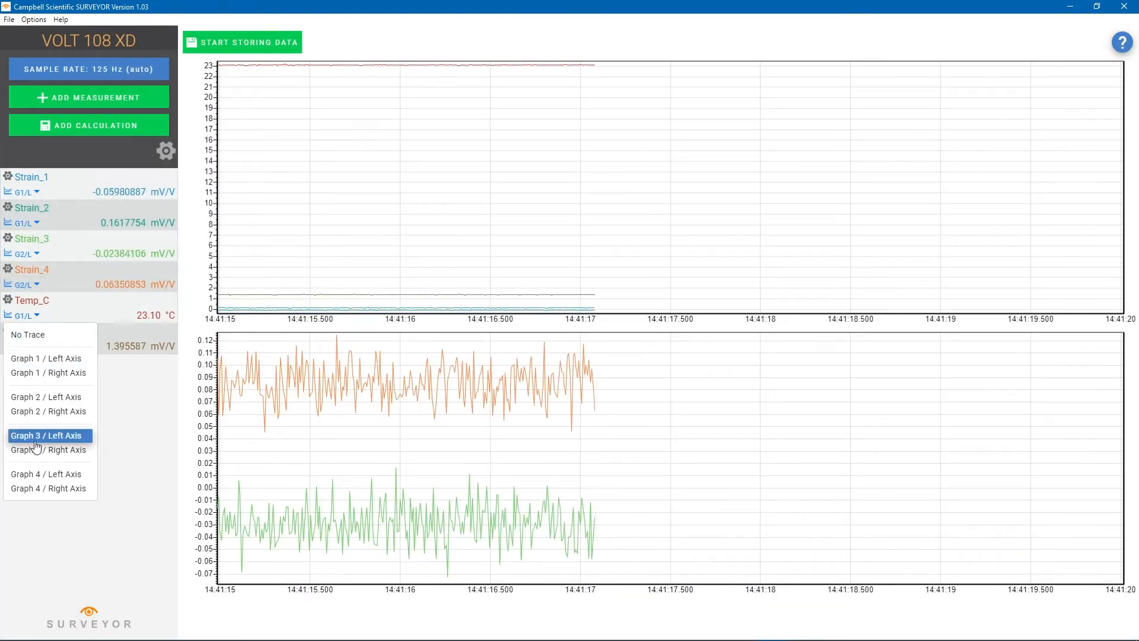
click(37, 439)
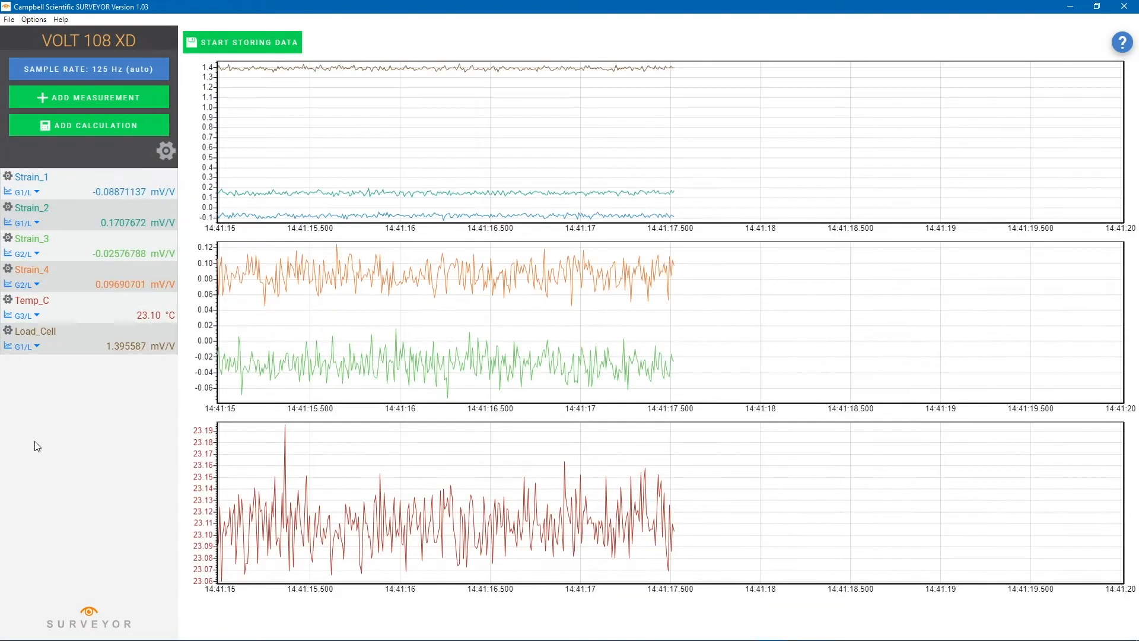
click(20, 350)
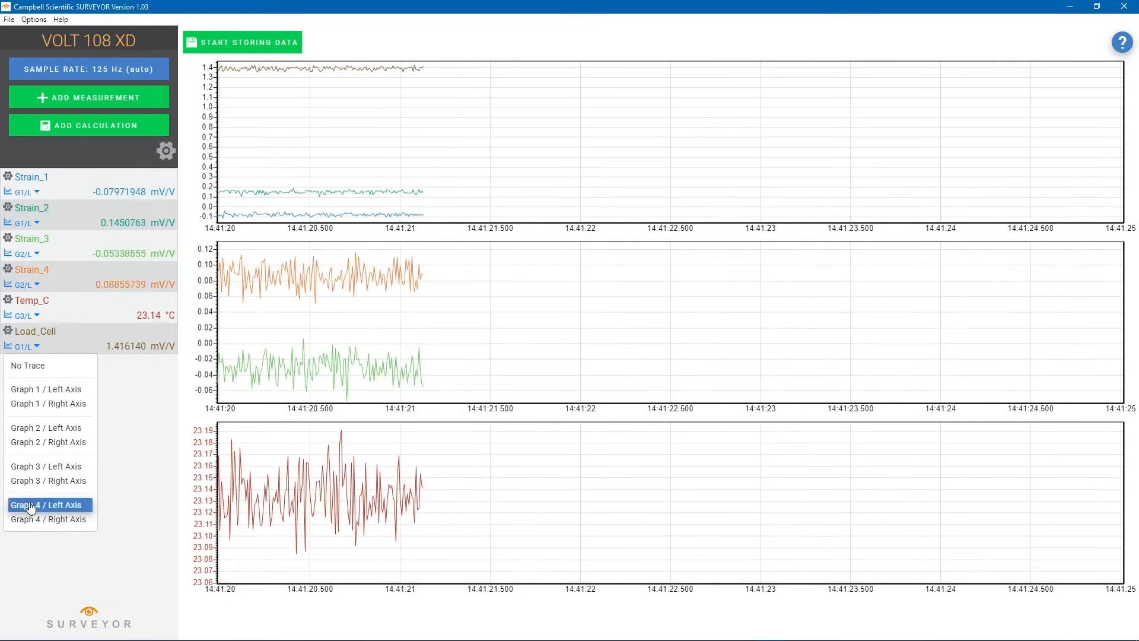
click(31, 505)
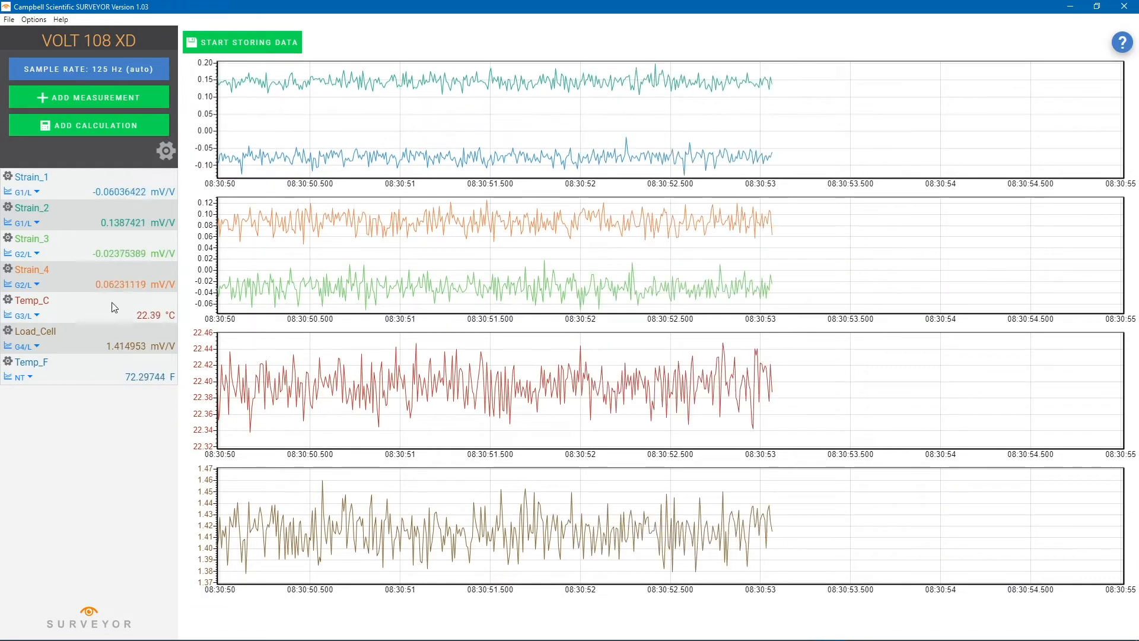
Review the available sample rates and close the list without choosing another rate
click(119, 74)
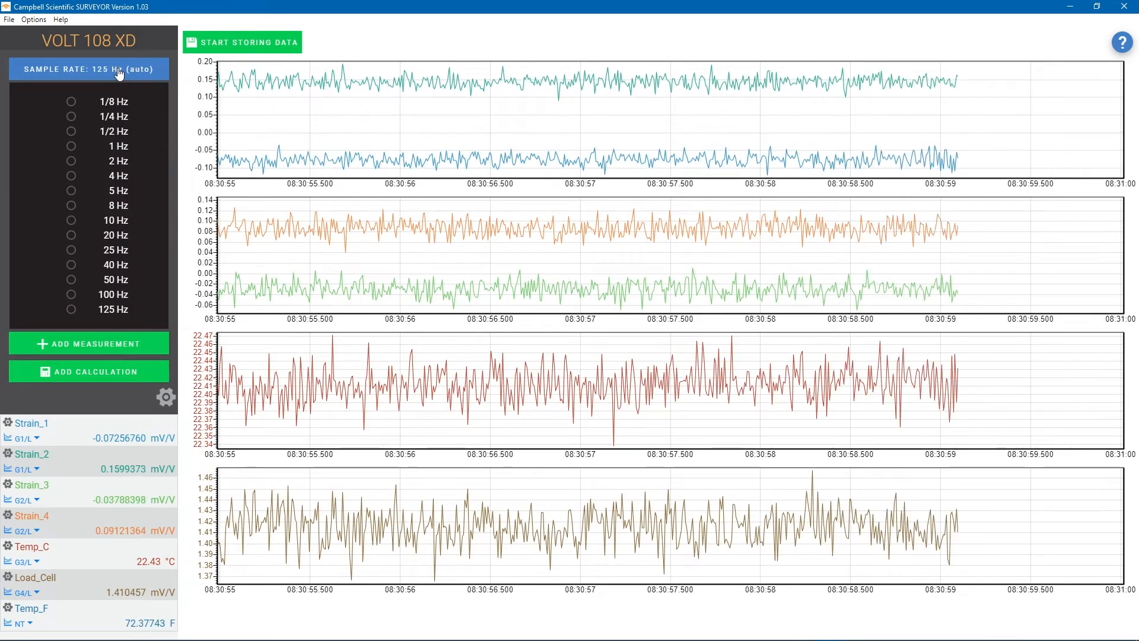
click(119, 71)
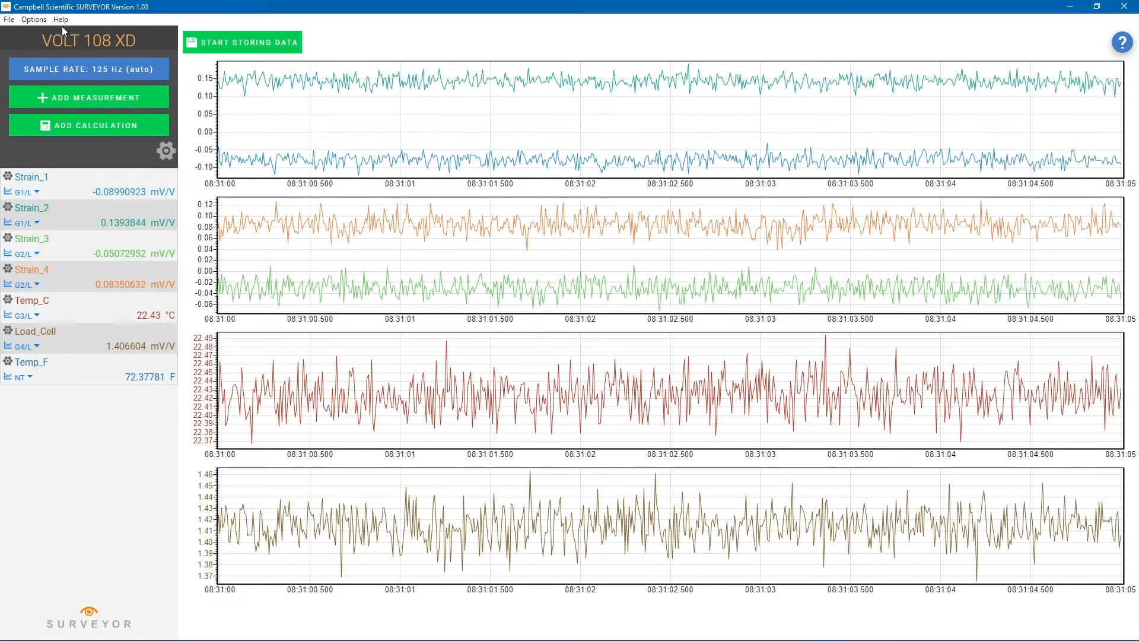
Set the graph interval to 15 seconds and the domain axis type to Time in the graph preferences
click(34, 20)
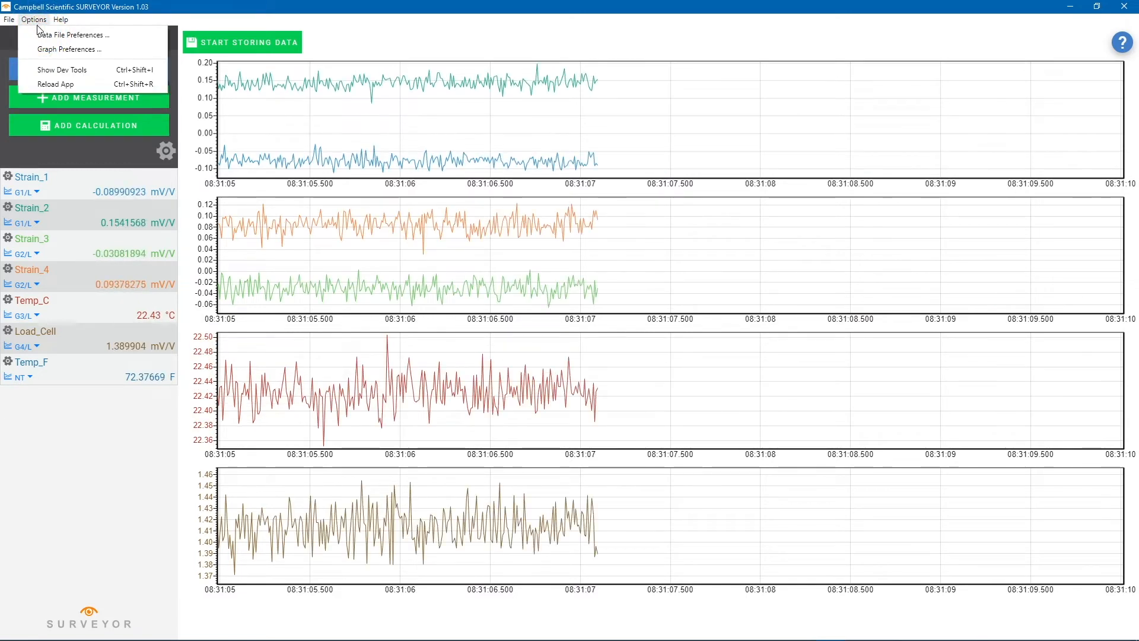
click(41, 49)
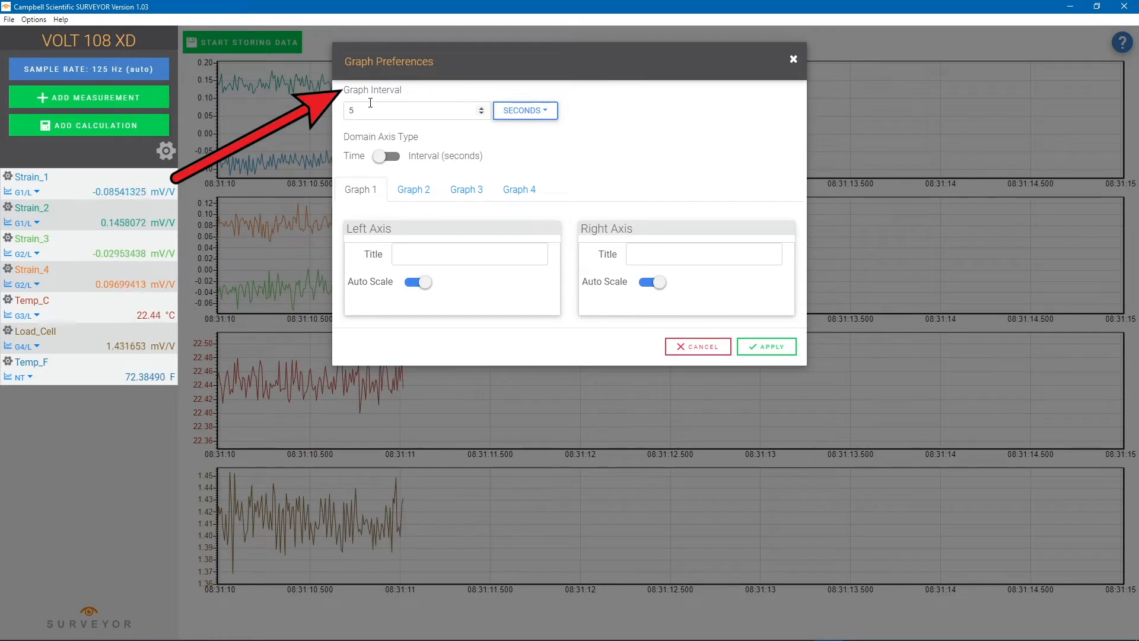
drag(381, 112, 349, 109)
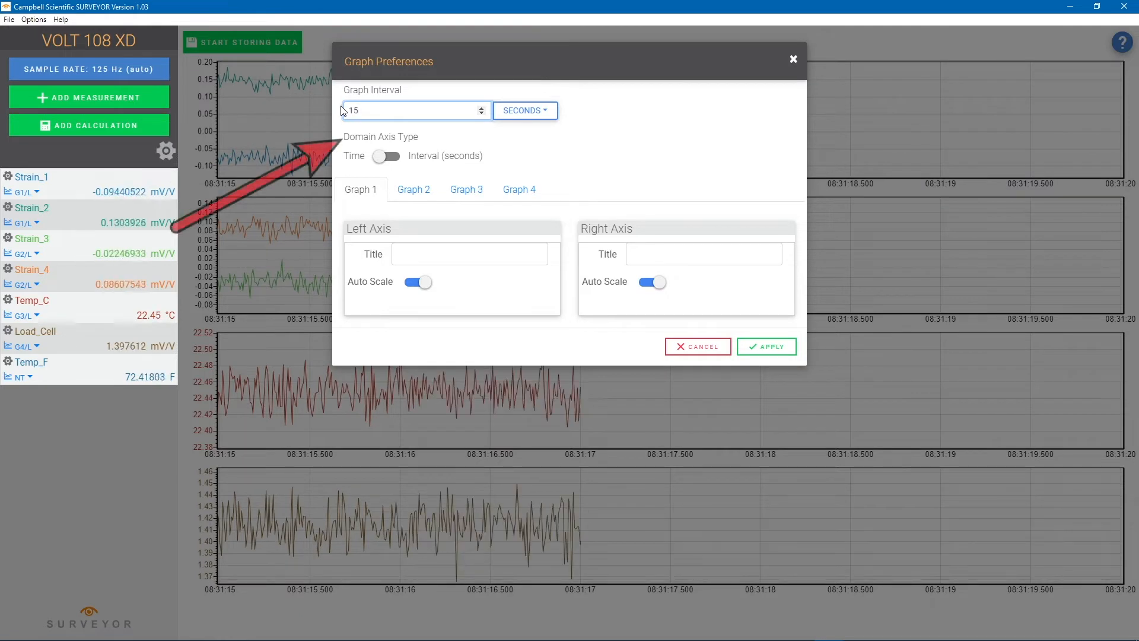
click(386, 157)
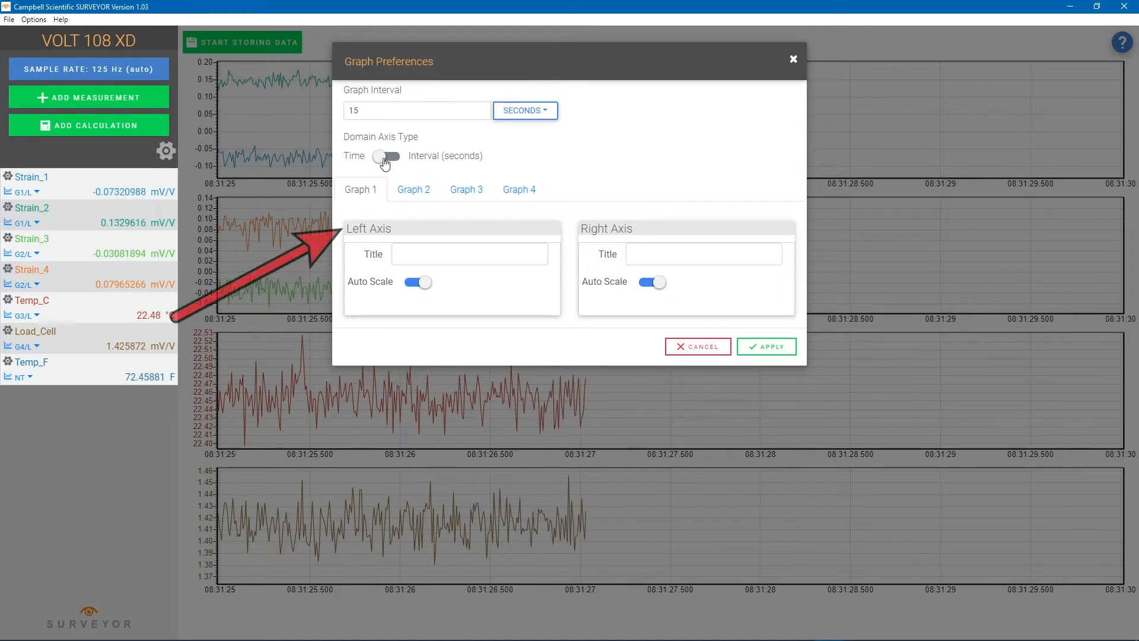
Try turning off auto scale for Graph 1's left axis, and switch it back on
click(409, 249)
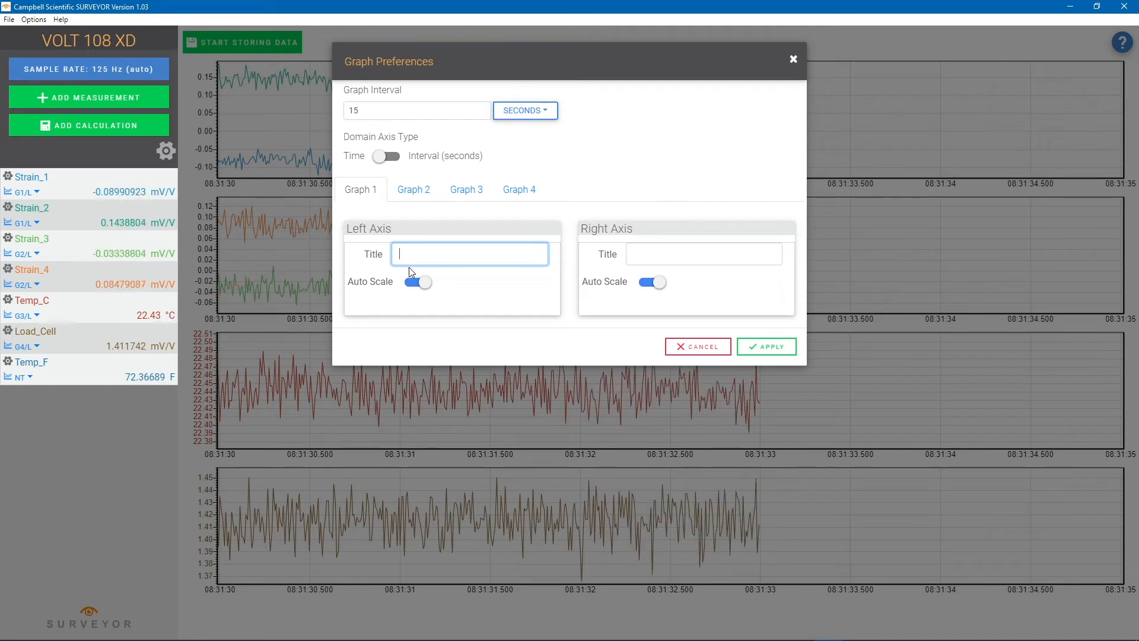
click(415, 283)
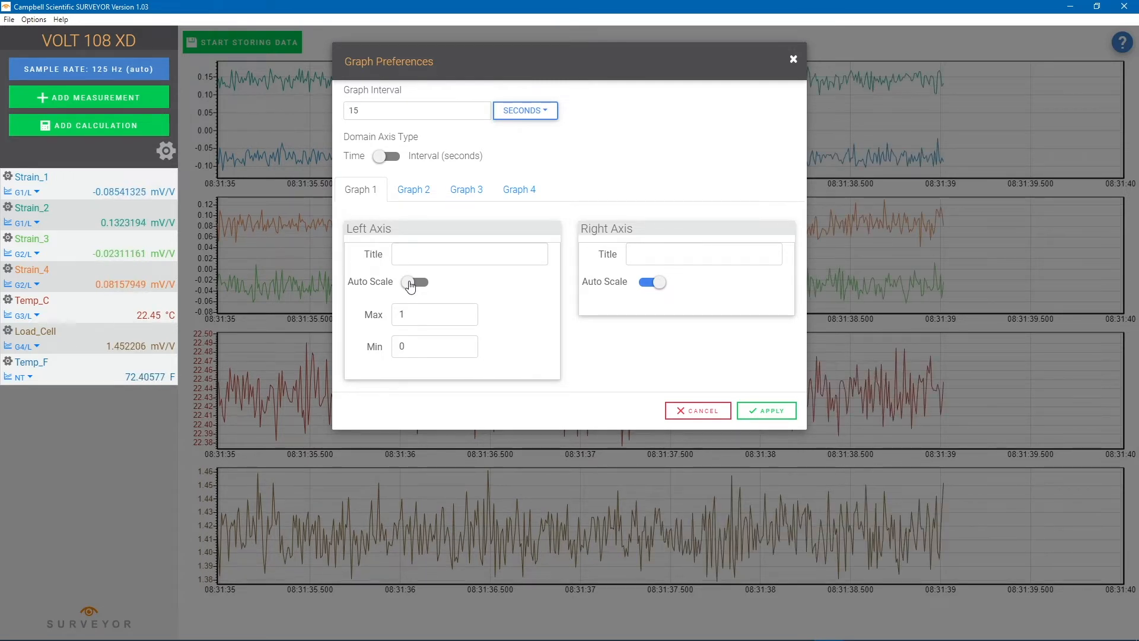
click(411, 284)
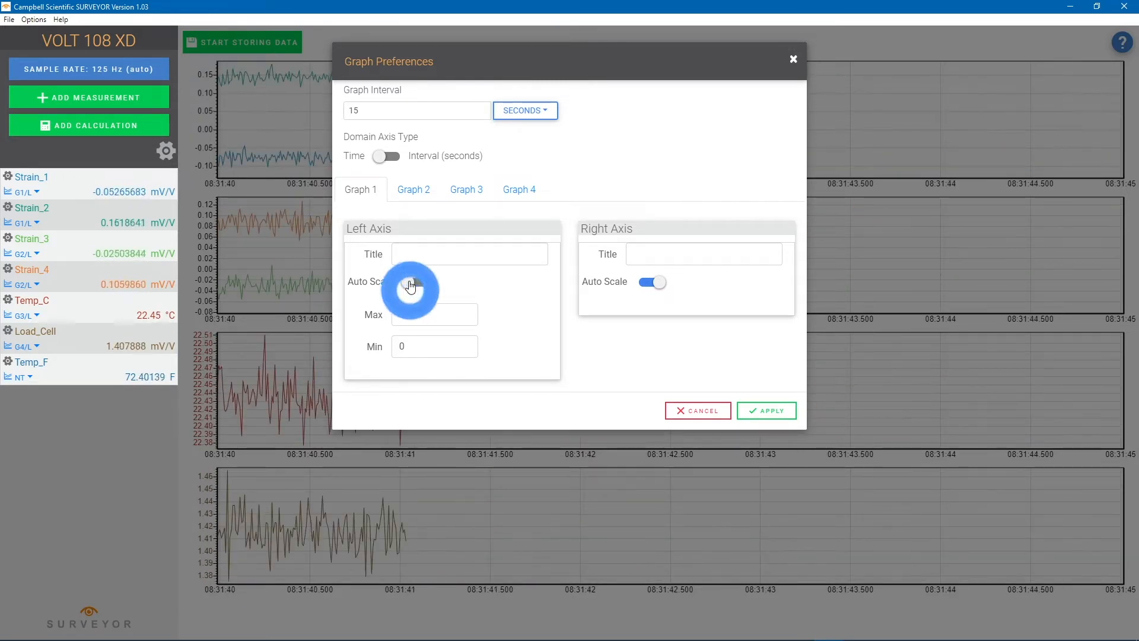
Apply the graph preferences, and set the data file format to Excel (.csv) in the data file preferences
click(767, 347)
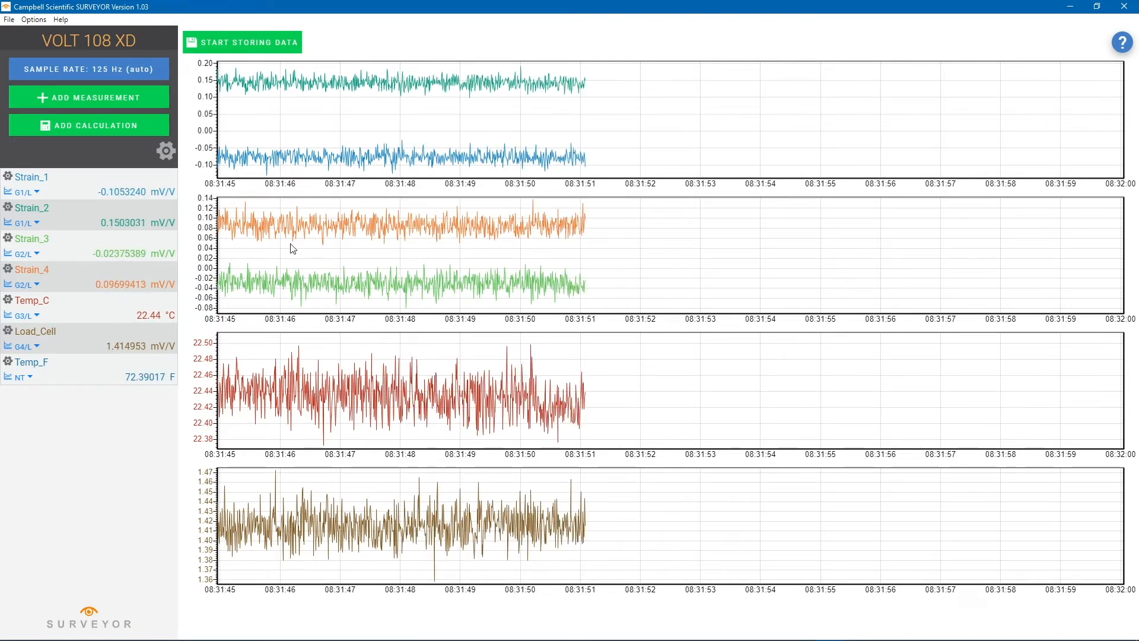
click(31, 20)
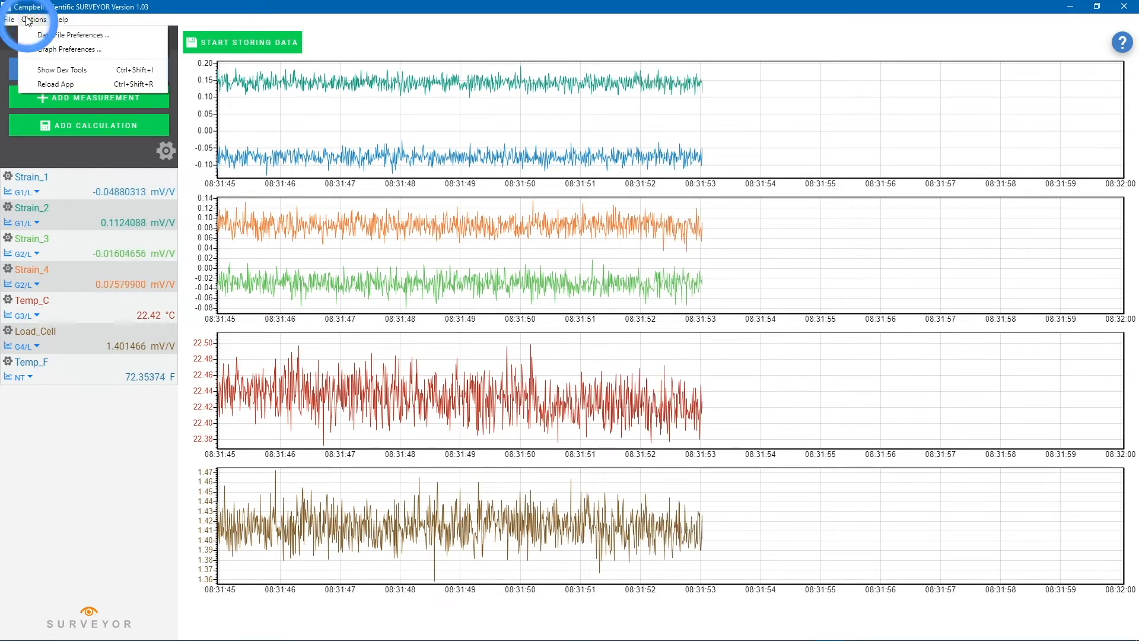
click(42, 38)
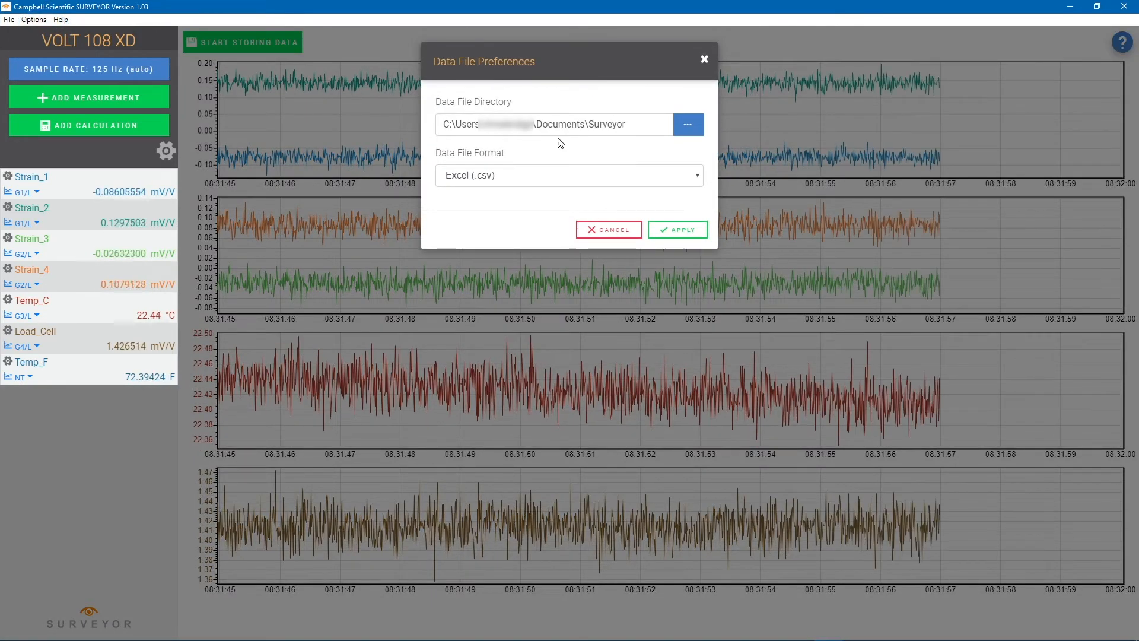
click(697, 181)
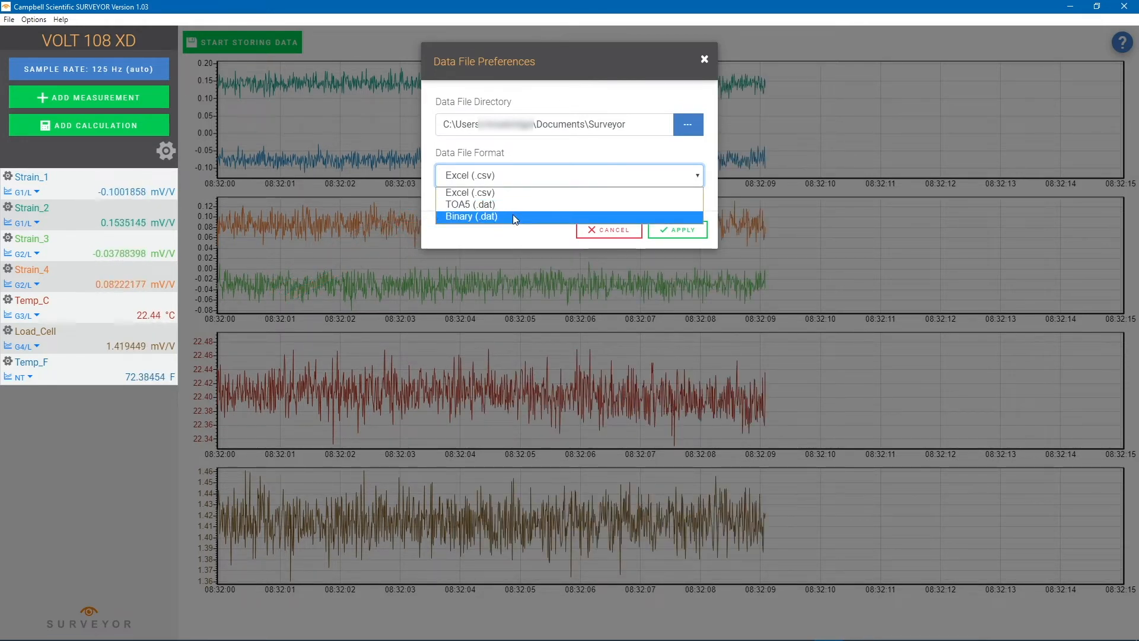
click(505, 193)
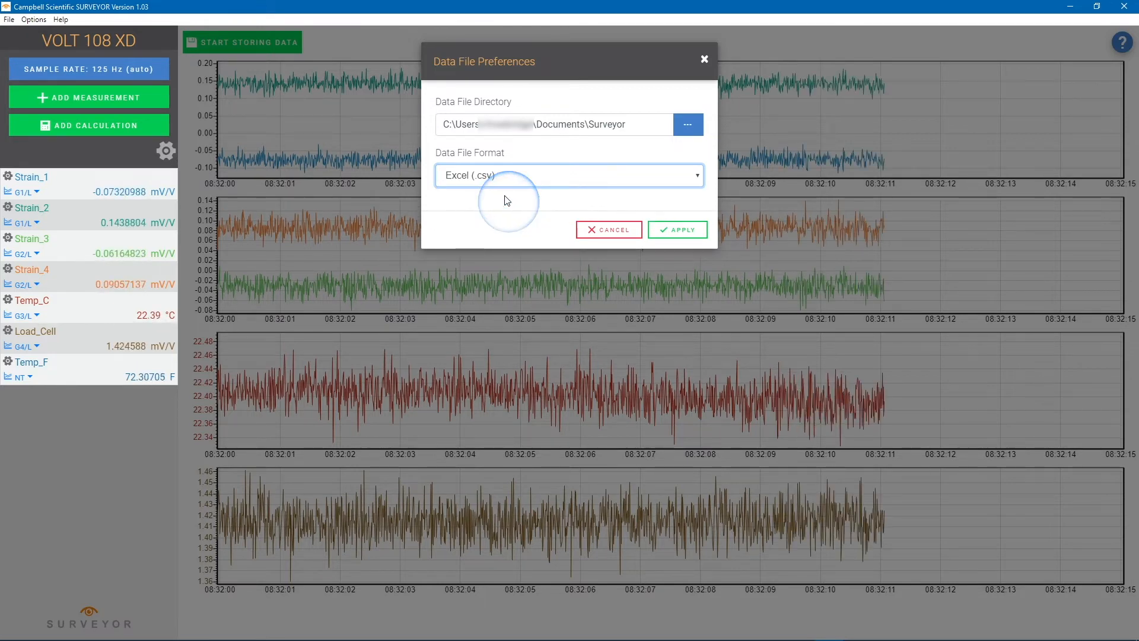
click(666, 230)
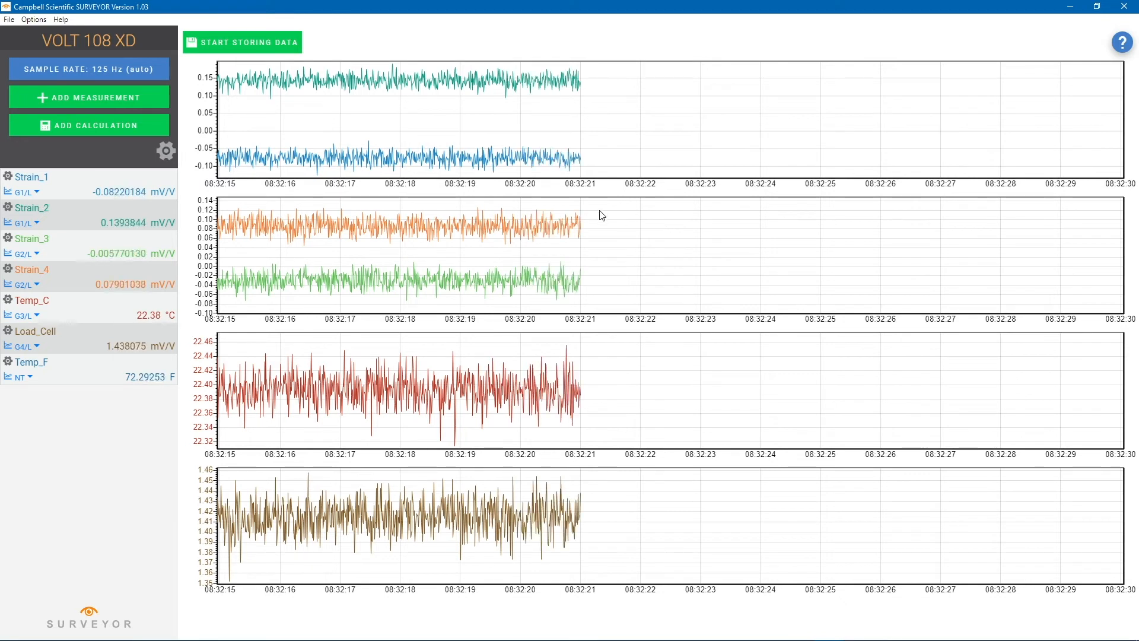
Store a few seconds of measurement data to a file and stop the recording
click(258, 45)
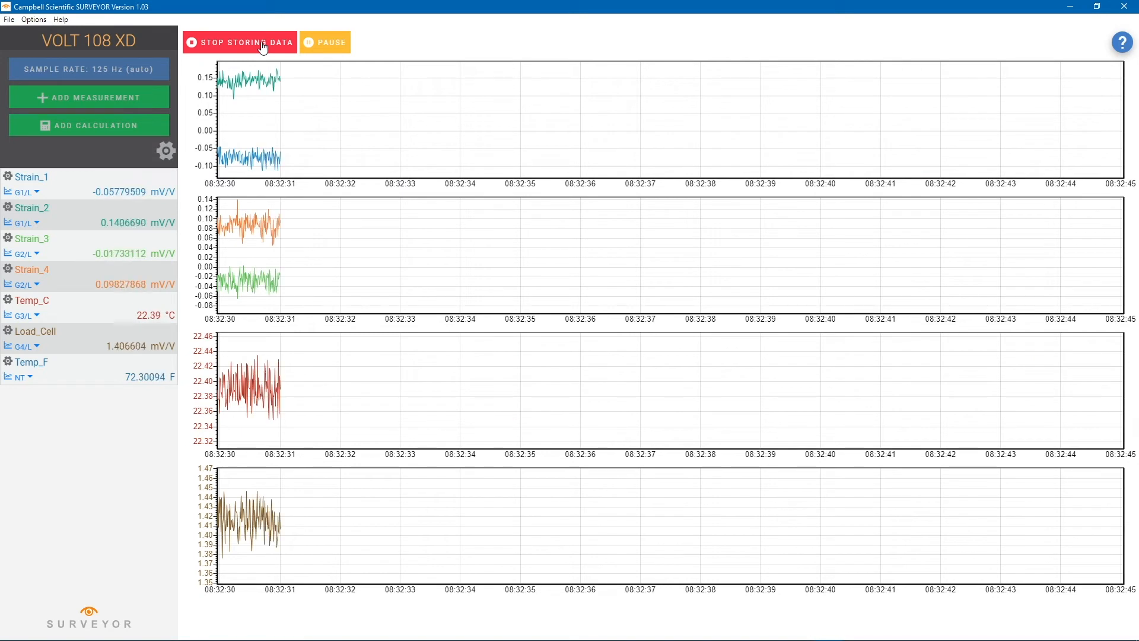
click(264, 47)
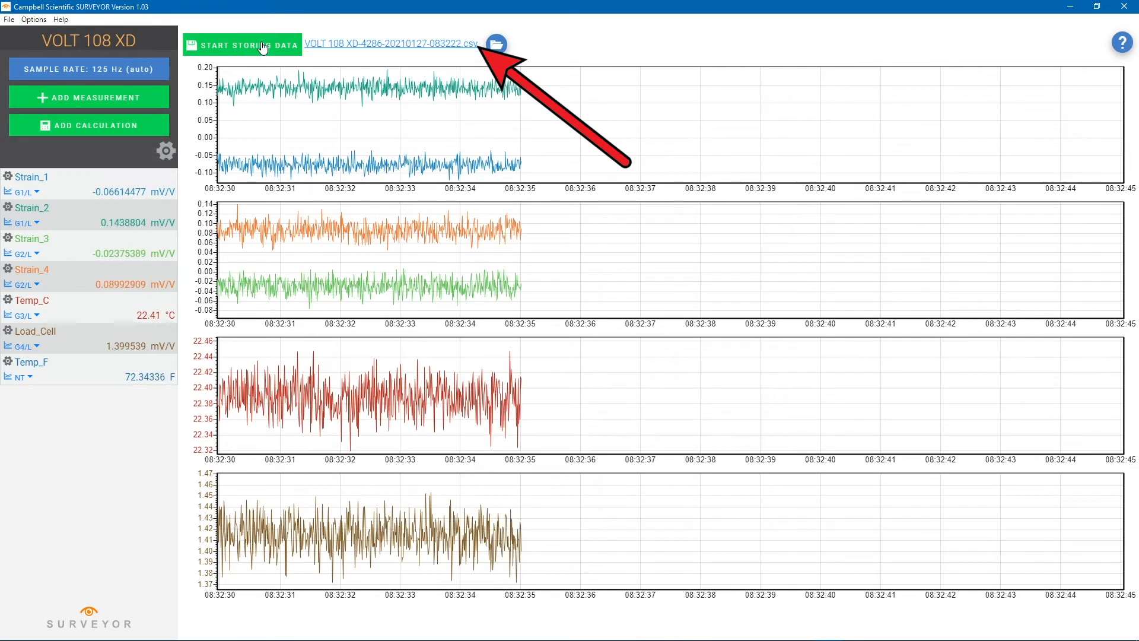
Open the stored CSV data file in Excel, examine its timestamped measurement records, and close it
click(346, 46)
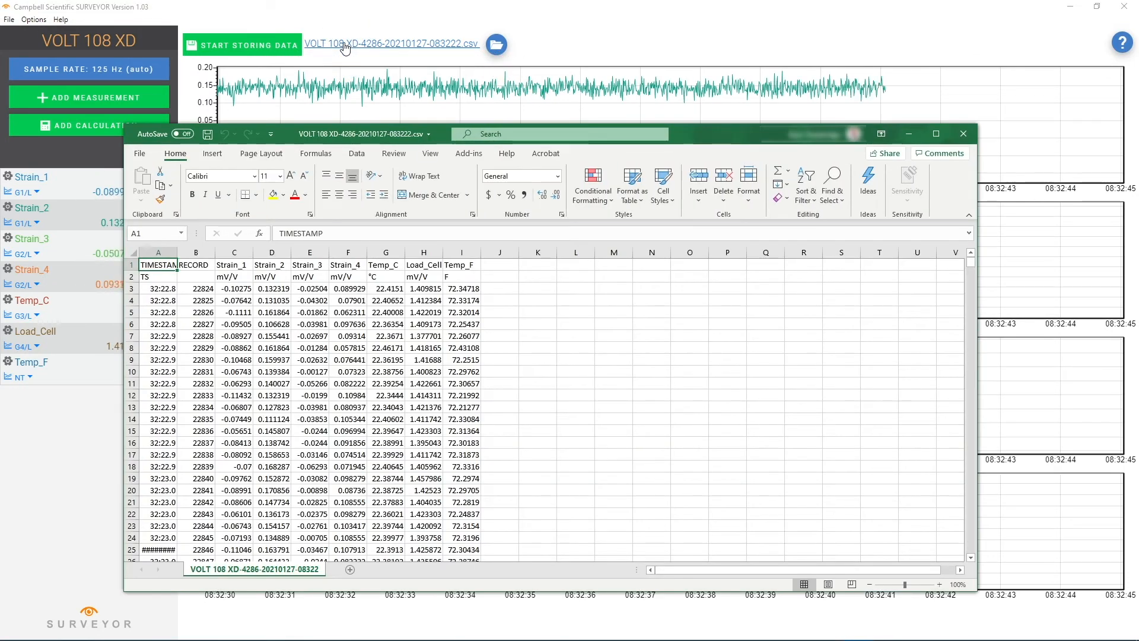
scroll(396, 343, down, 6)
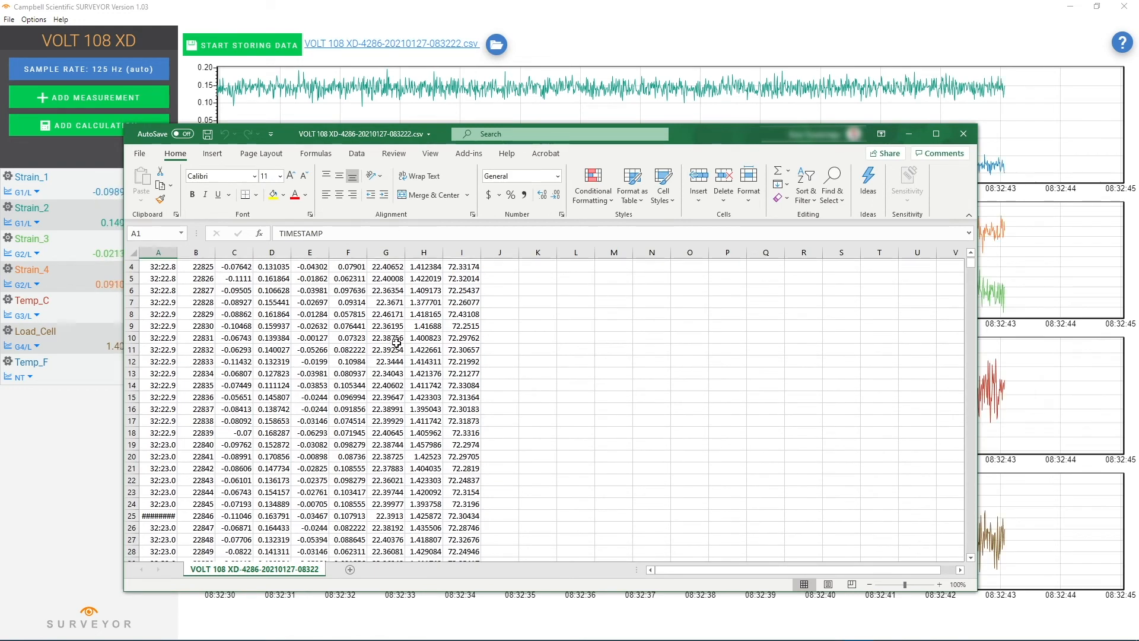
scroll(396, 343, down, 1)
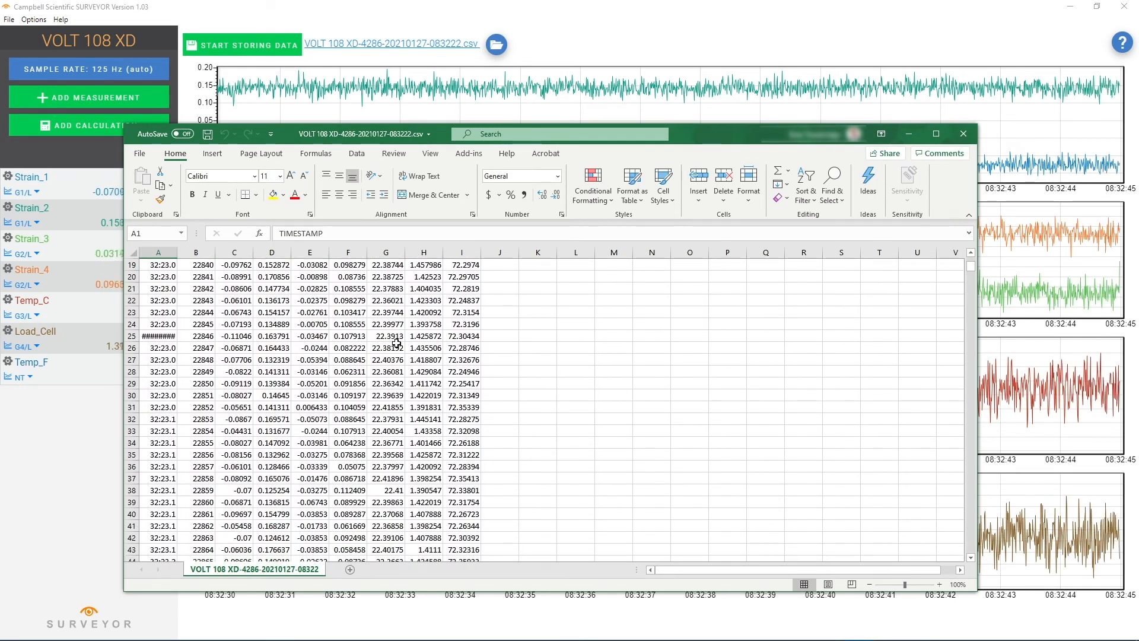
scroll(396, 343, up, 6)
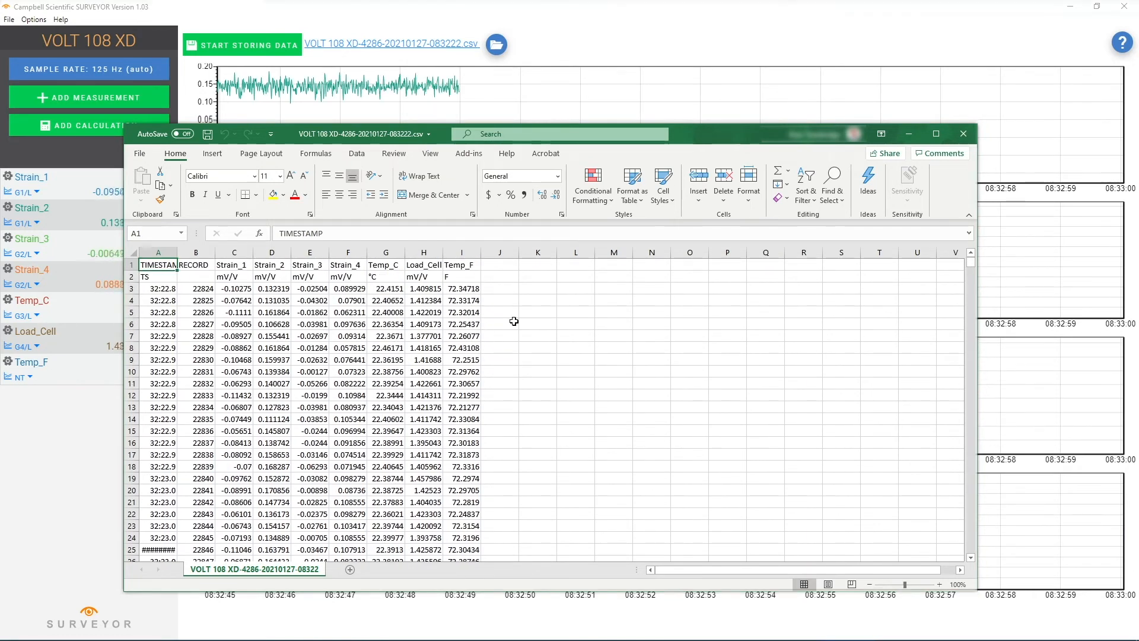
click(963, 140)
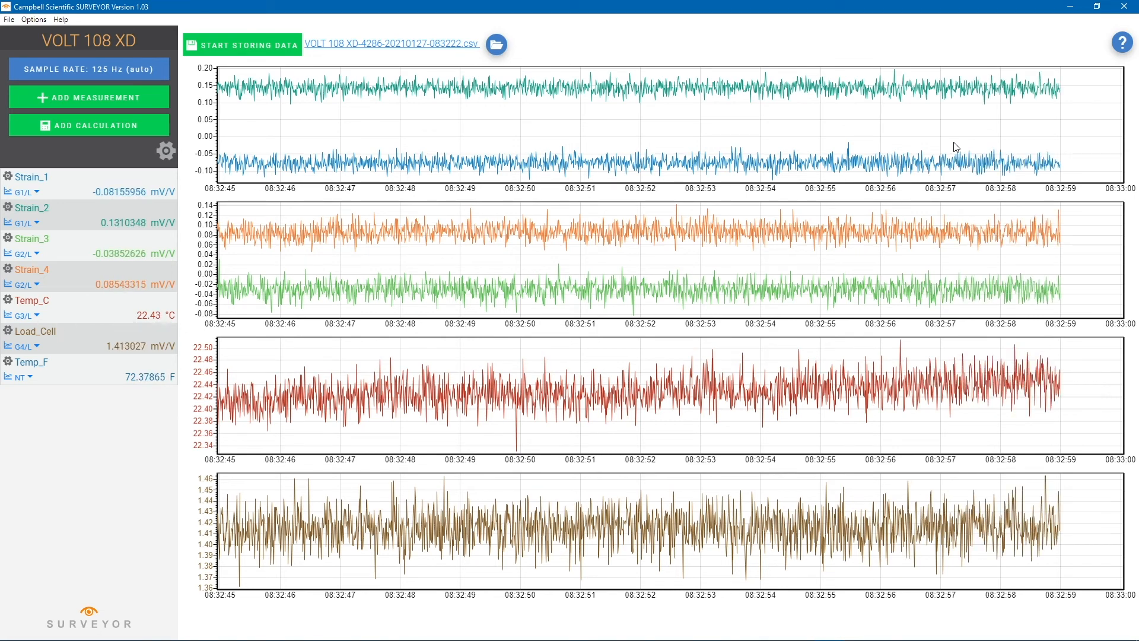
Start storing data again and export a GRANITE 9 datalogger program named strain to the Surveyor folder
click(288, 46)
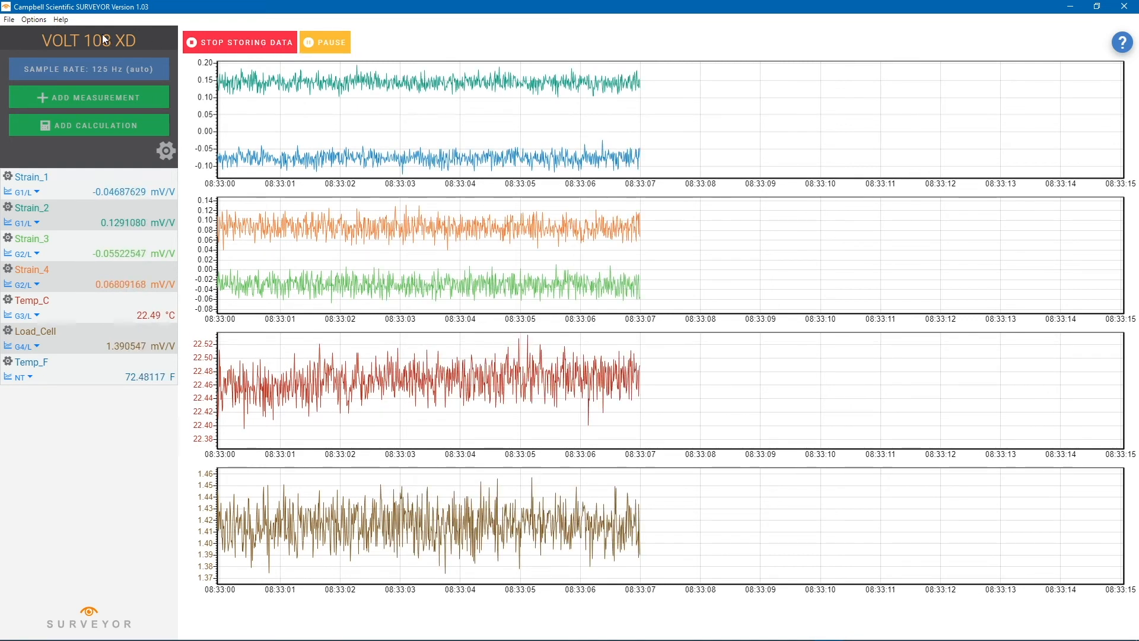
click(10, 21)
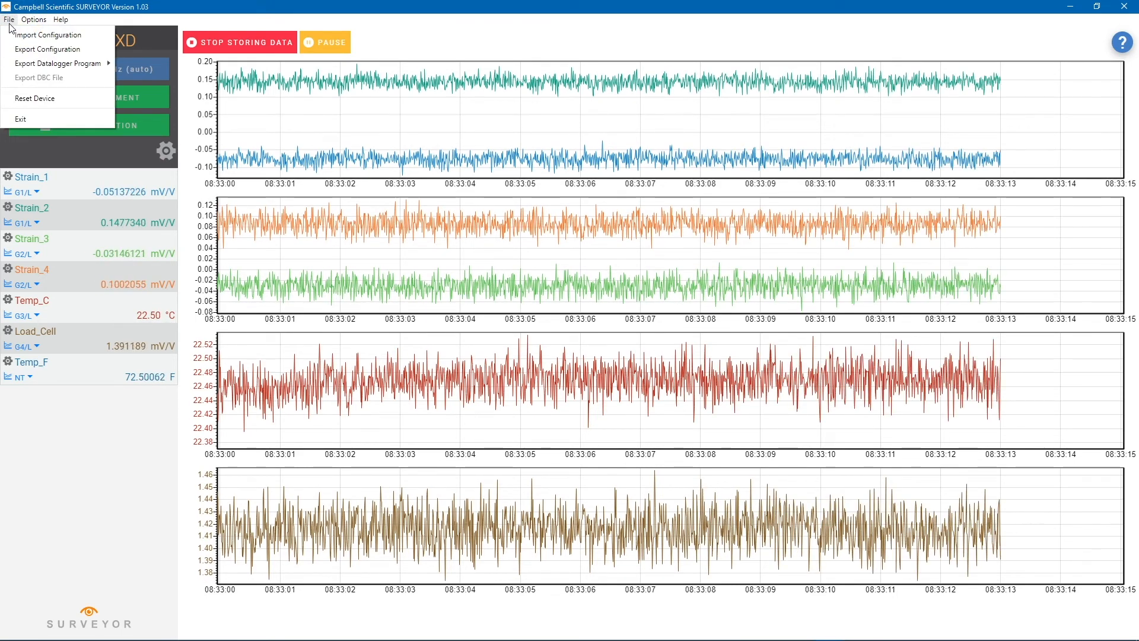
mouse_move(20, 64)
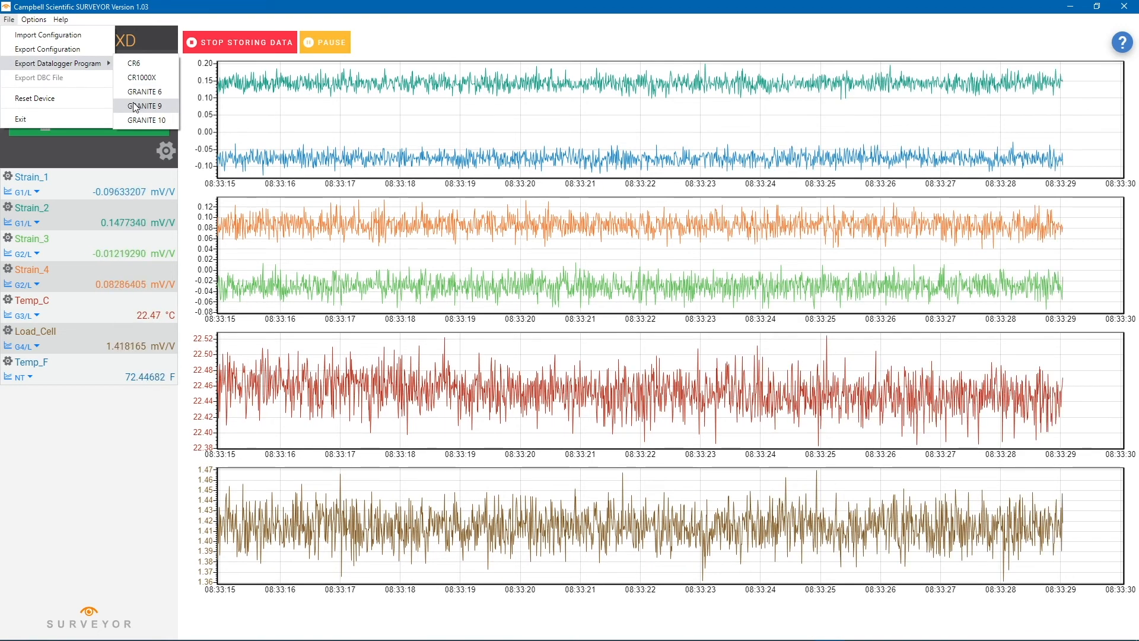
click(135, 107)
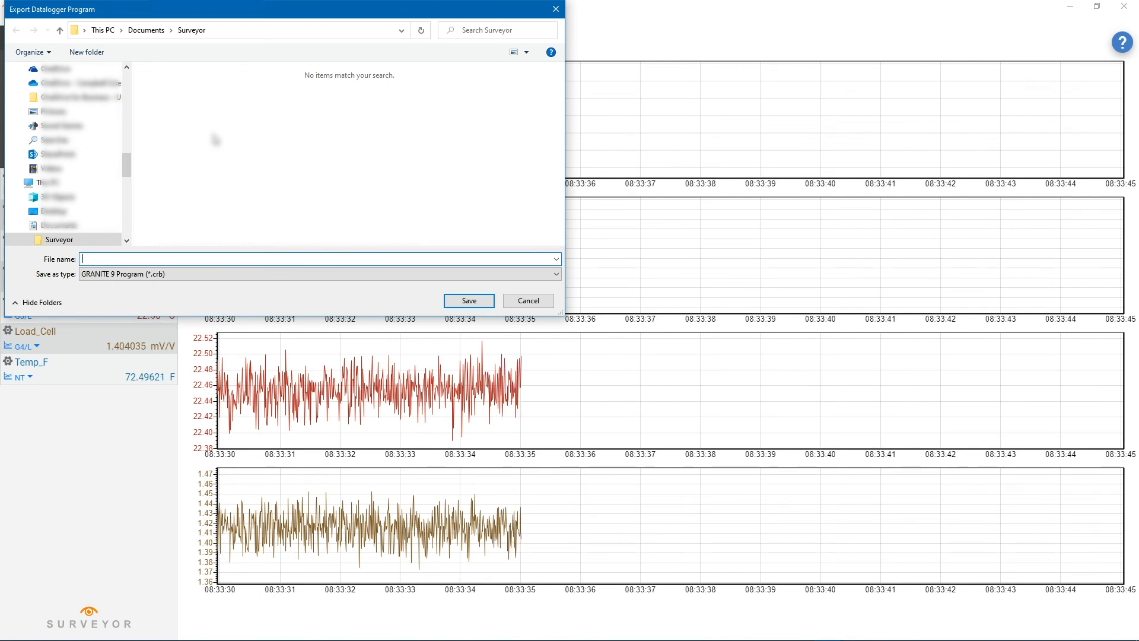
text(strain)
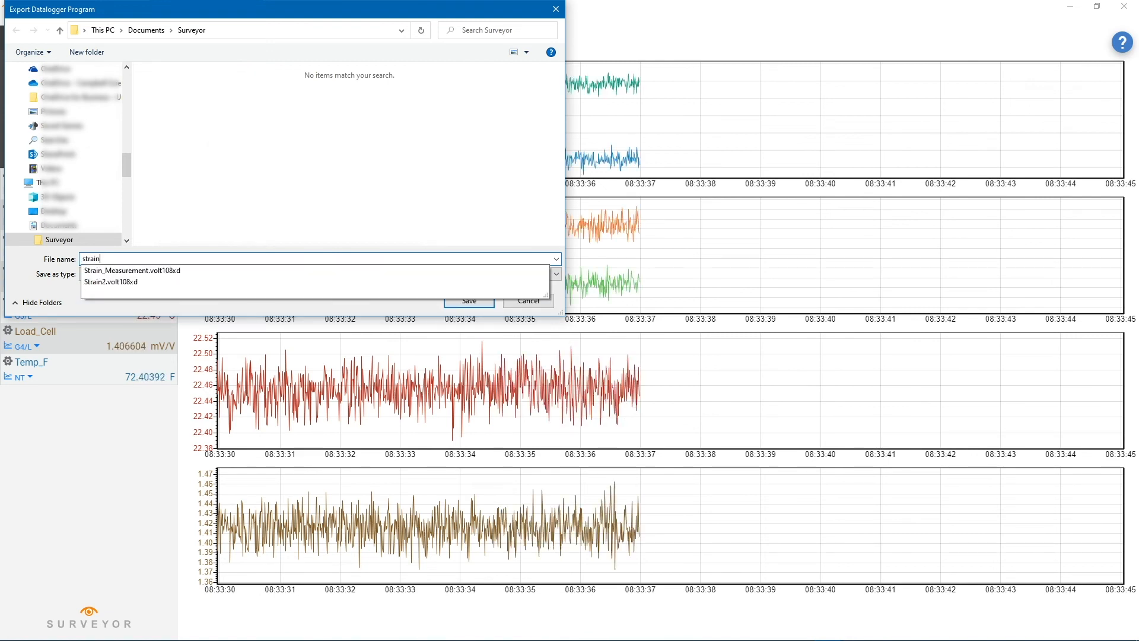
key(Return)
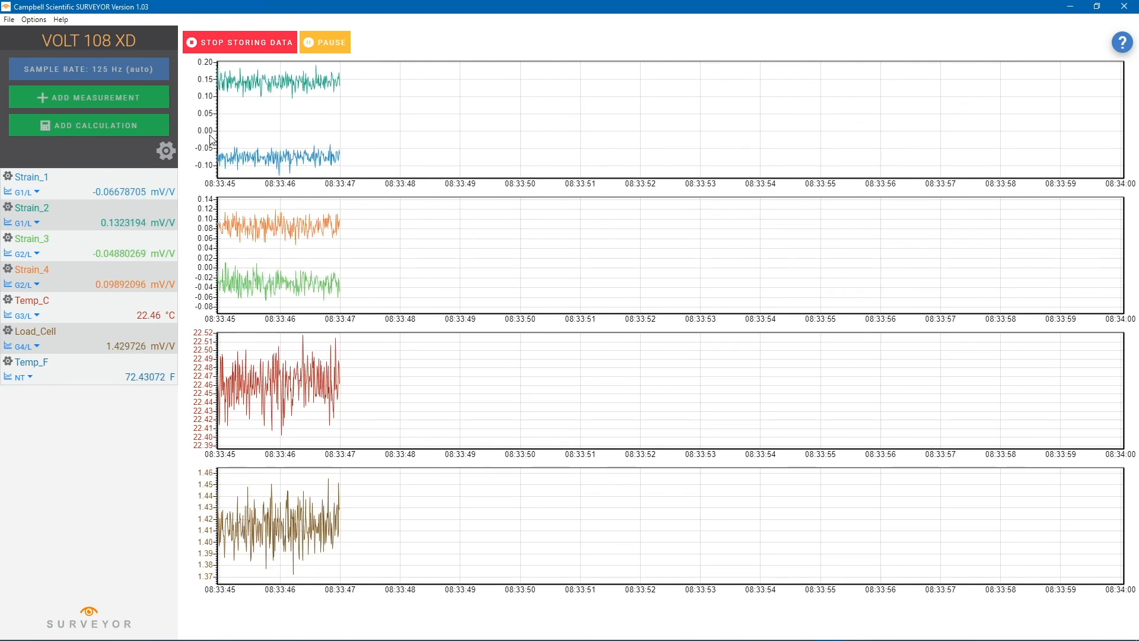
Export the device configuration to the Surveyor folder as a VOLT 108 XD configuration file named strain
click(9, 20)
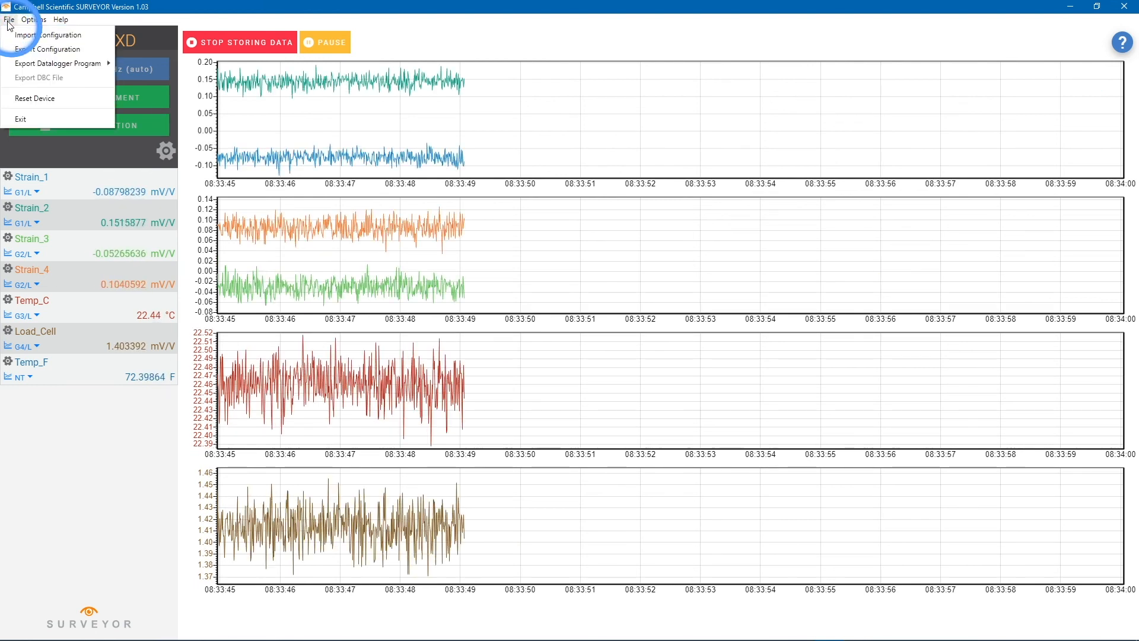
click(26, 56)
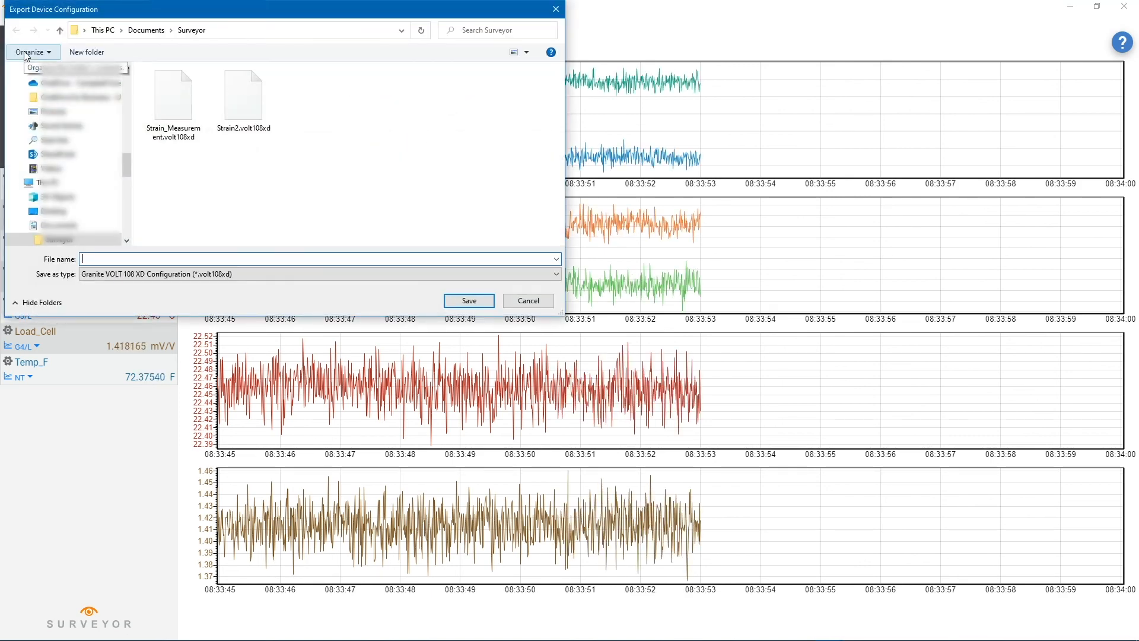
text(strain)
key(Return)
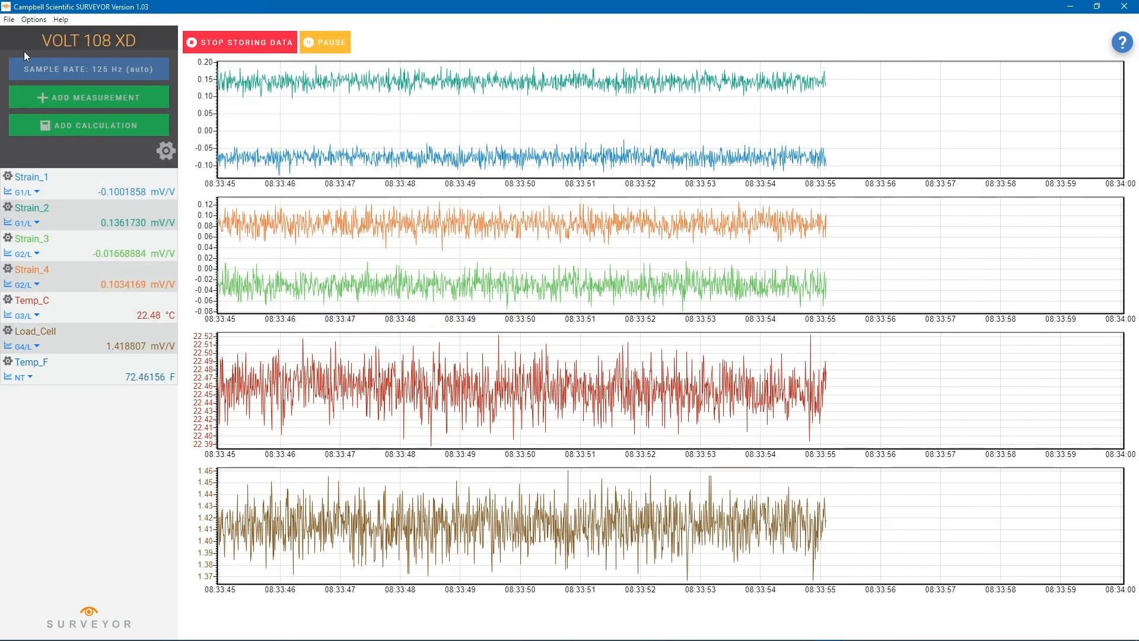